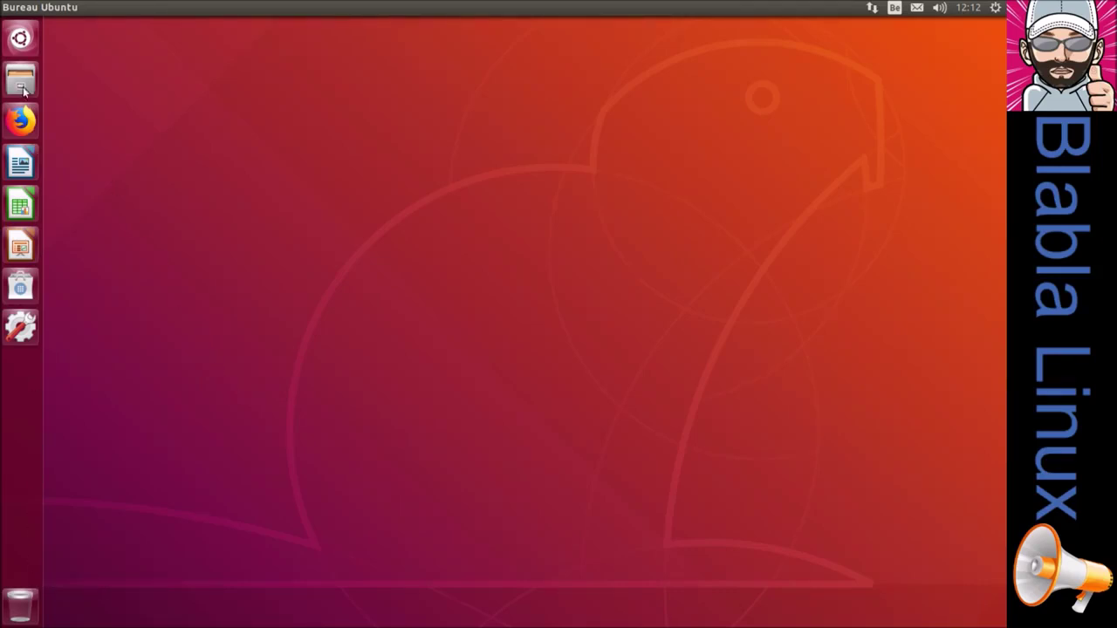
# Step: Launch Terminal from a Dash search for 'ter' and centre its window
pyautogui.click(19, 40)
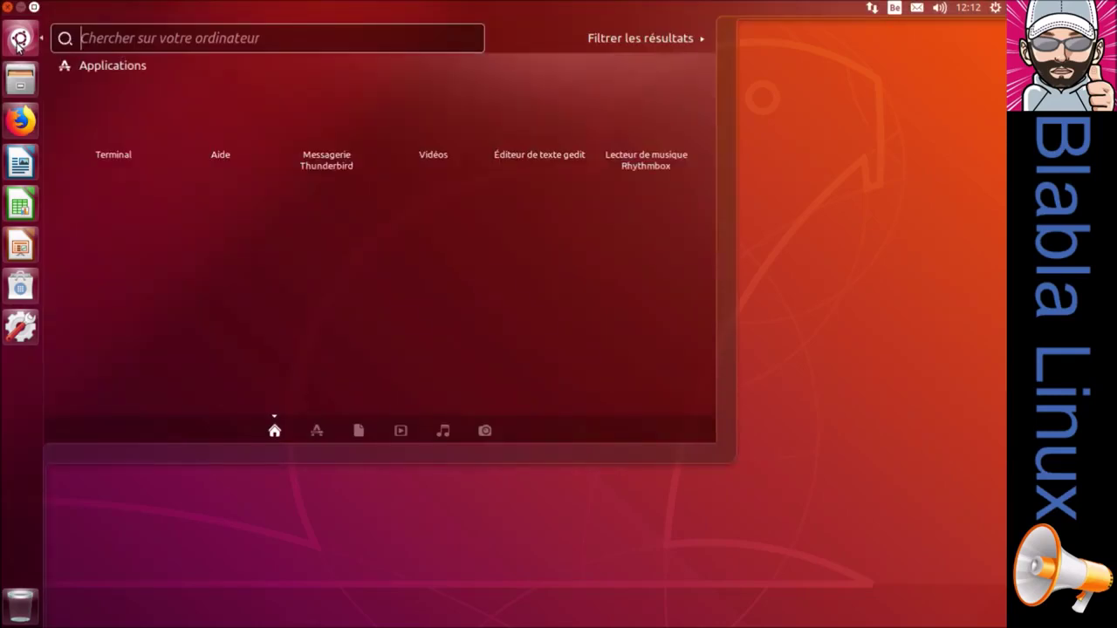
pyautogui.write('ter')
pyautogui.click(118, 120)
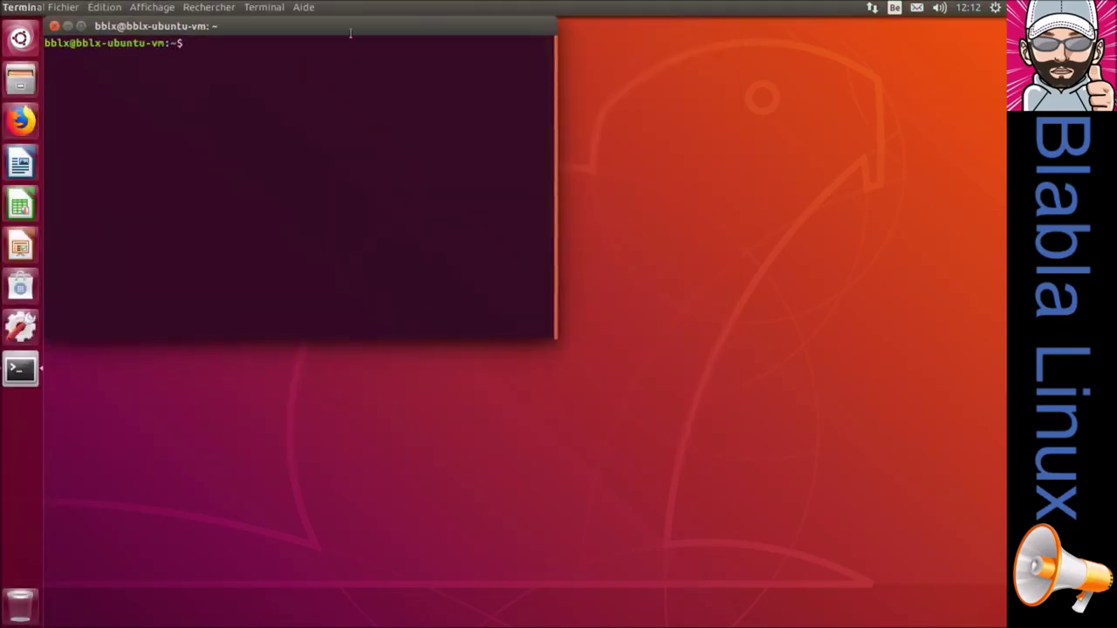
pyautogui.moveTo(351, 31); pyautogui.dragTo(566, 173)
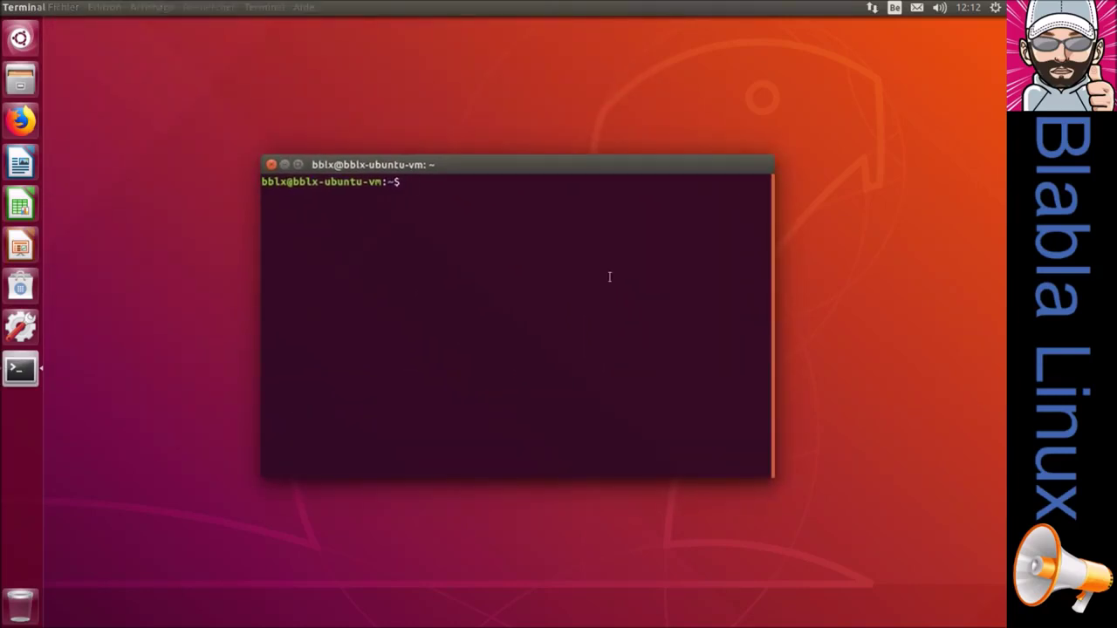
# Step: Run 'snap list' to show the installed snaps, then 'exit' to close Terminal
pyautogui.write('snap list')
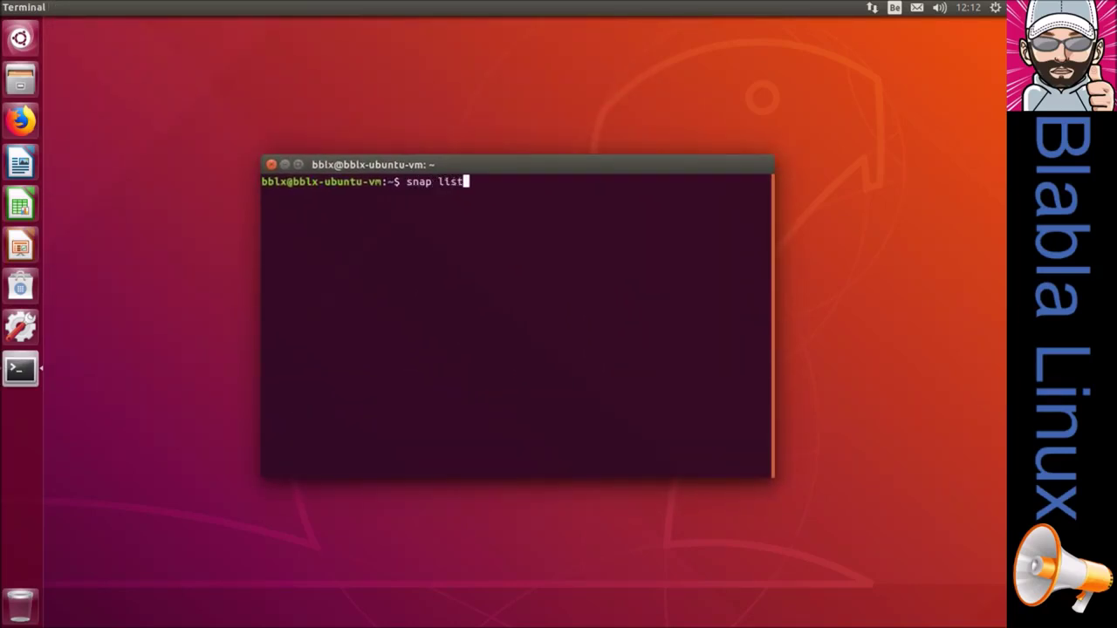
pyautogui.press('Return')
pyautogui.write('e')
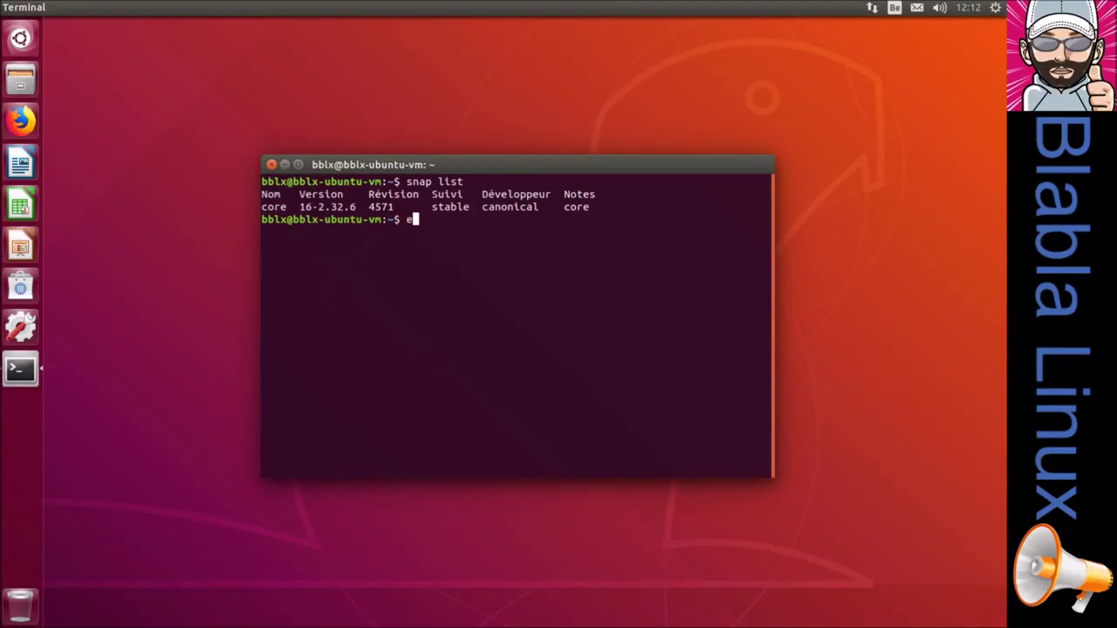
pyautogui.write('xit')
pyautogui.press('Return')
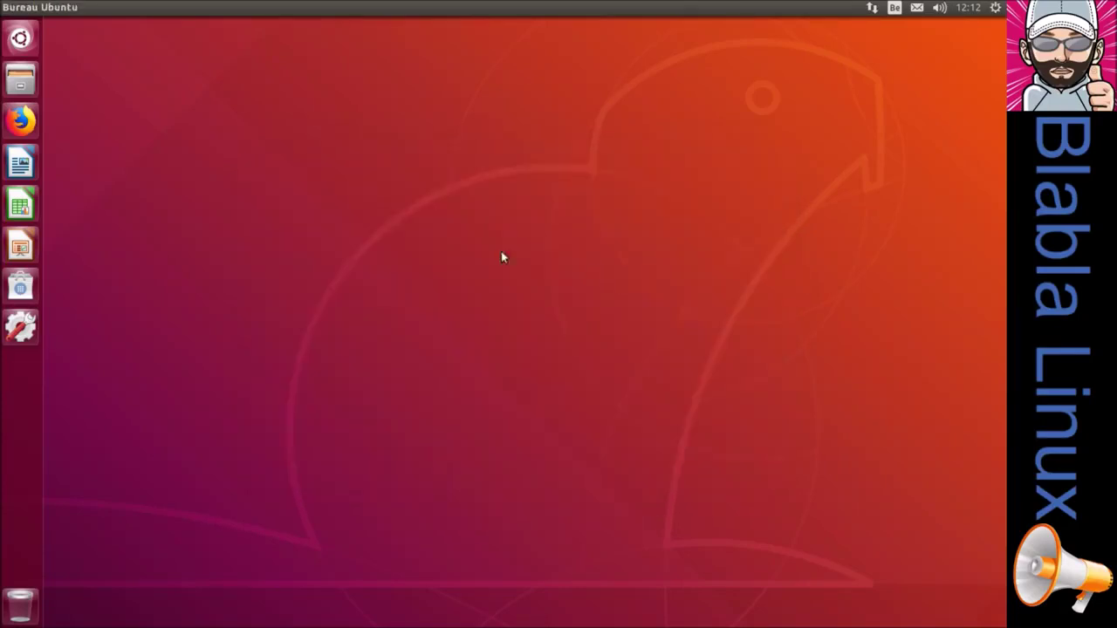
pyautogui.click(36, 285)
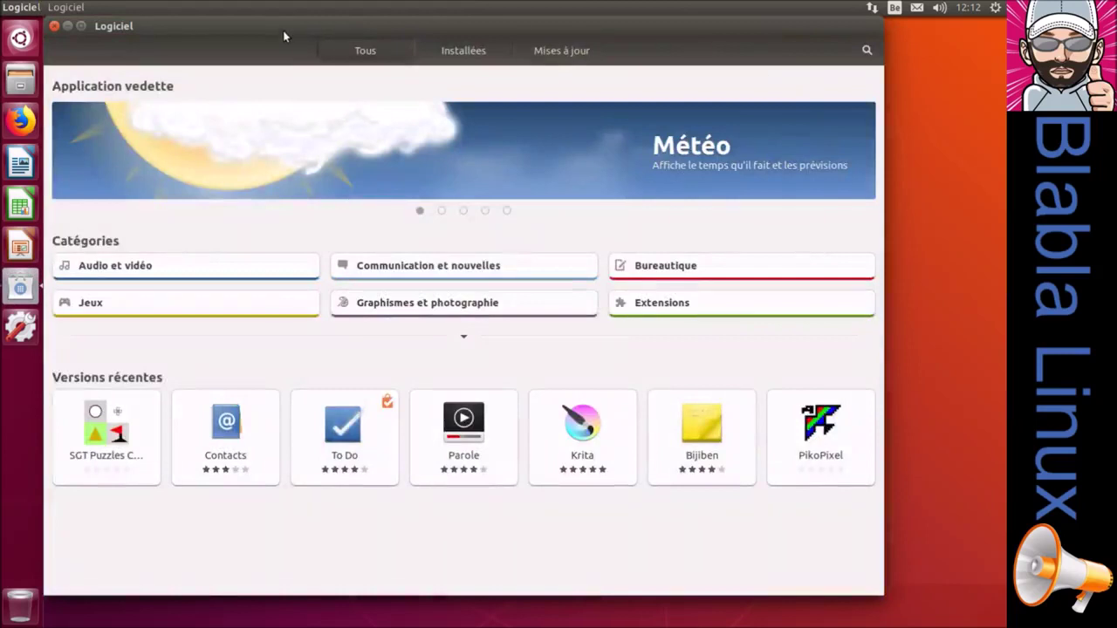
pyautogui.doubleClick(283, 35)
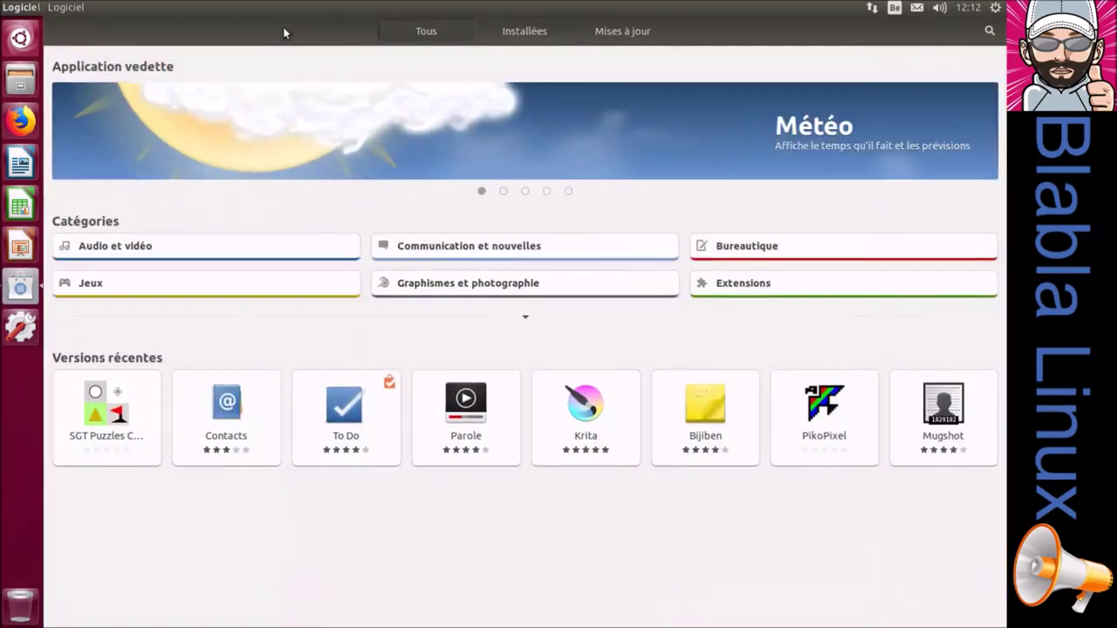
pyautogui.click(990, 31)
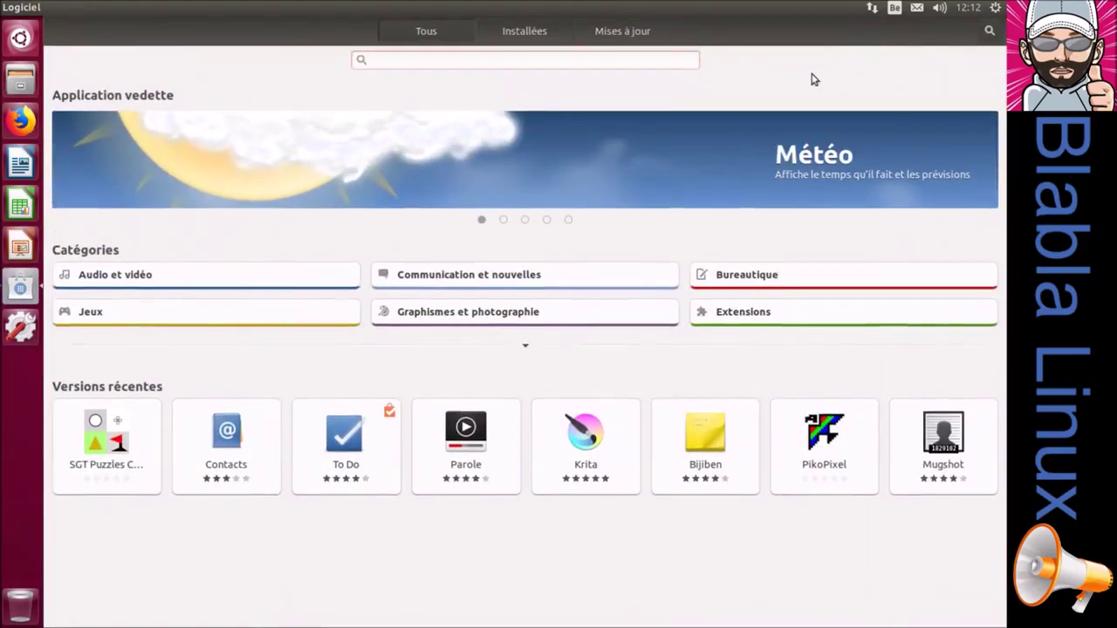
pyautogui.write('v')
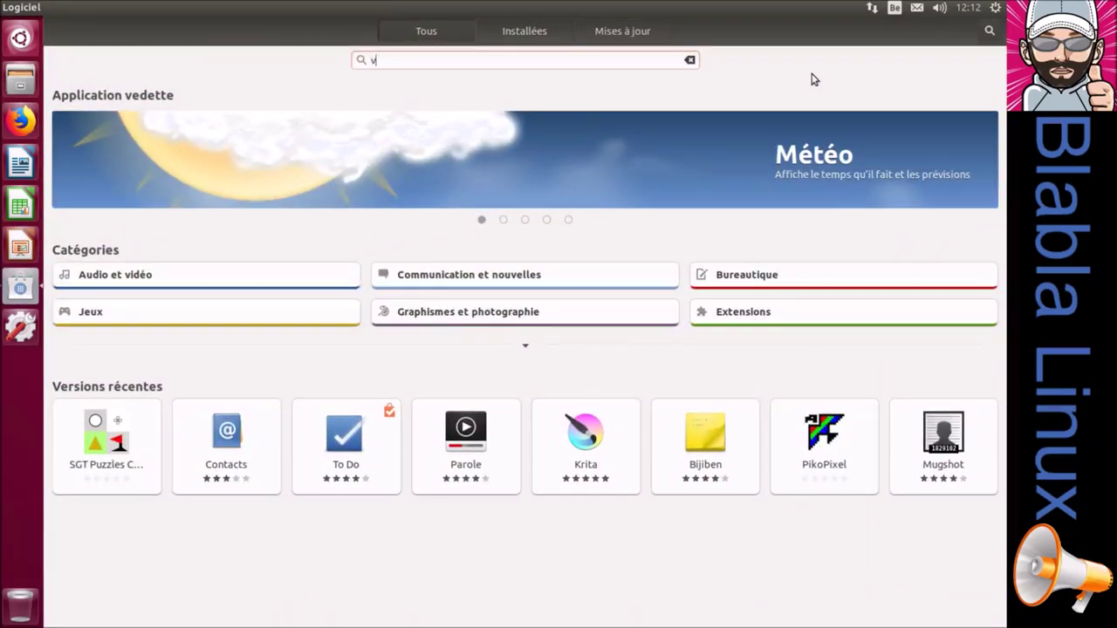
pyautogui.write('lc')
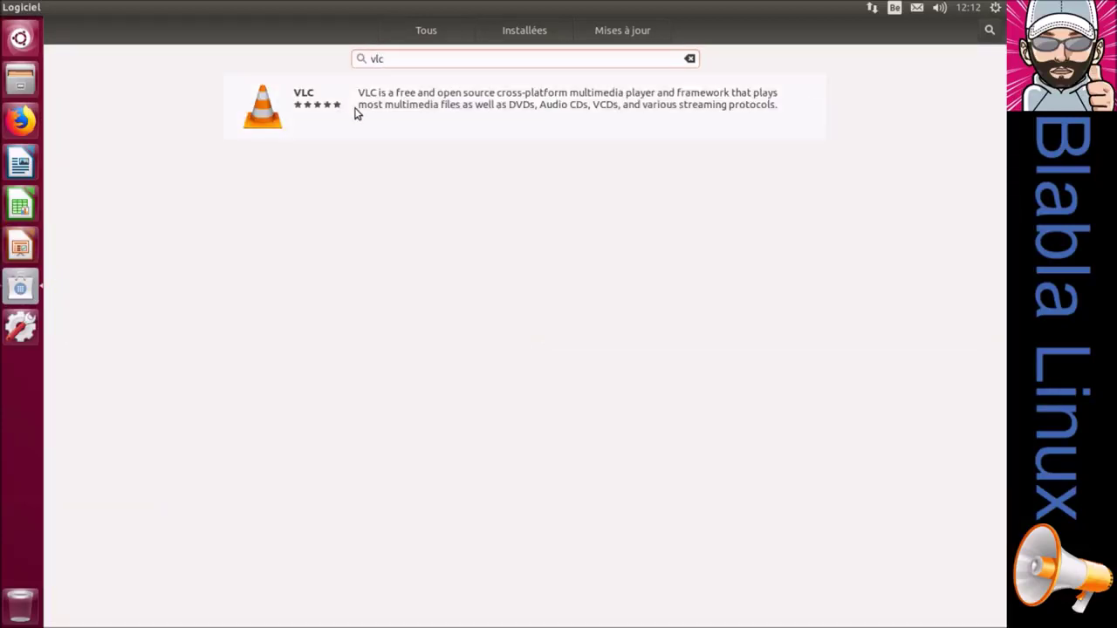
pyautogui.click(354, 113)
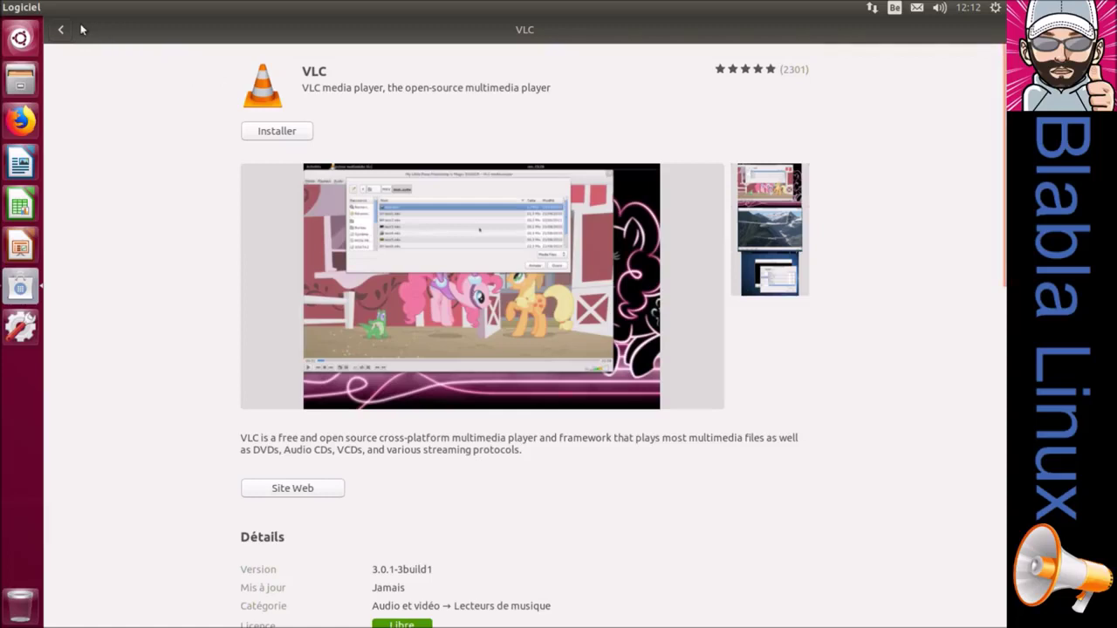
pyautogui.click(61, 30)
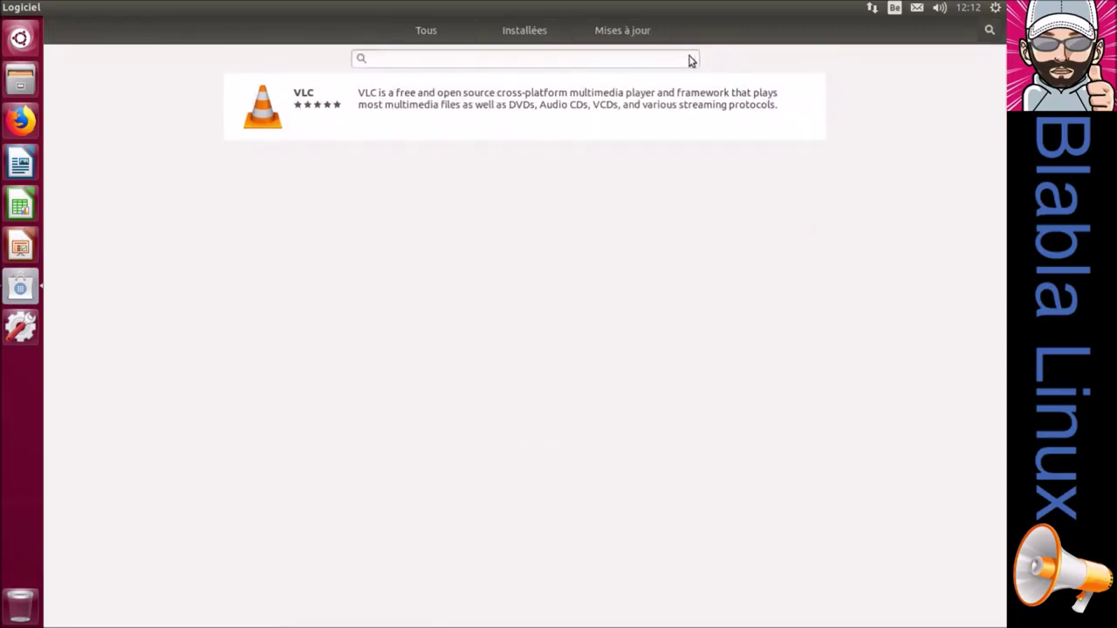
pyautogui.write('gimp')
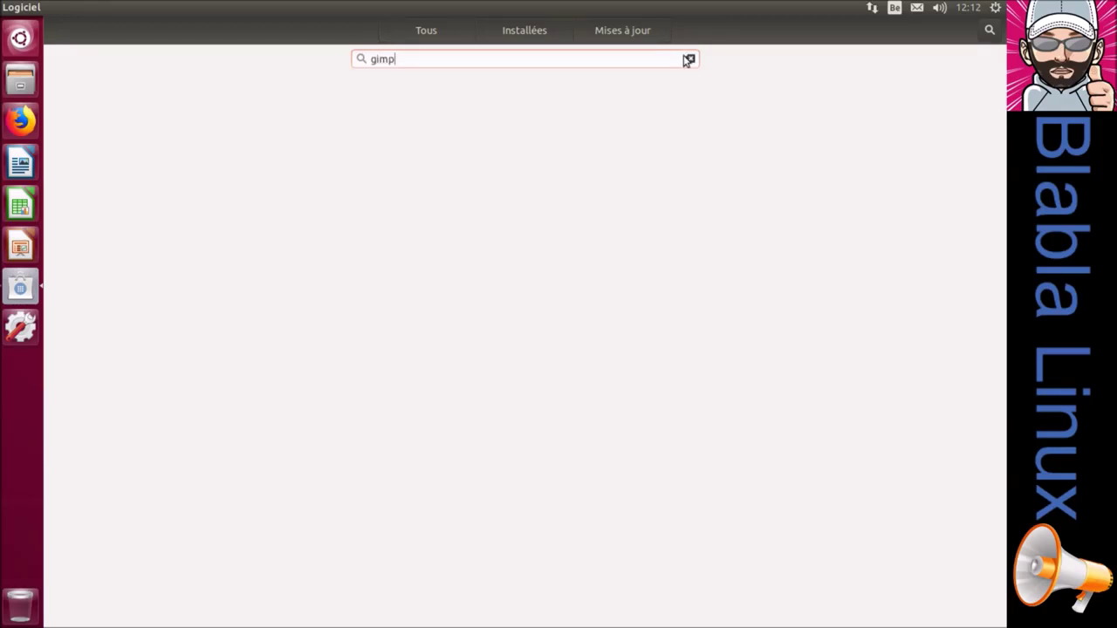
pyautogui.click(429, 120)
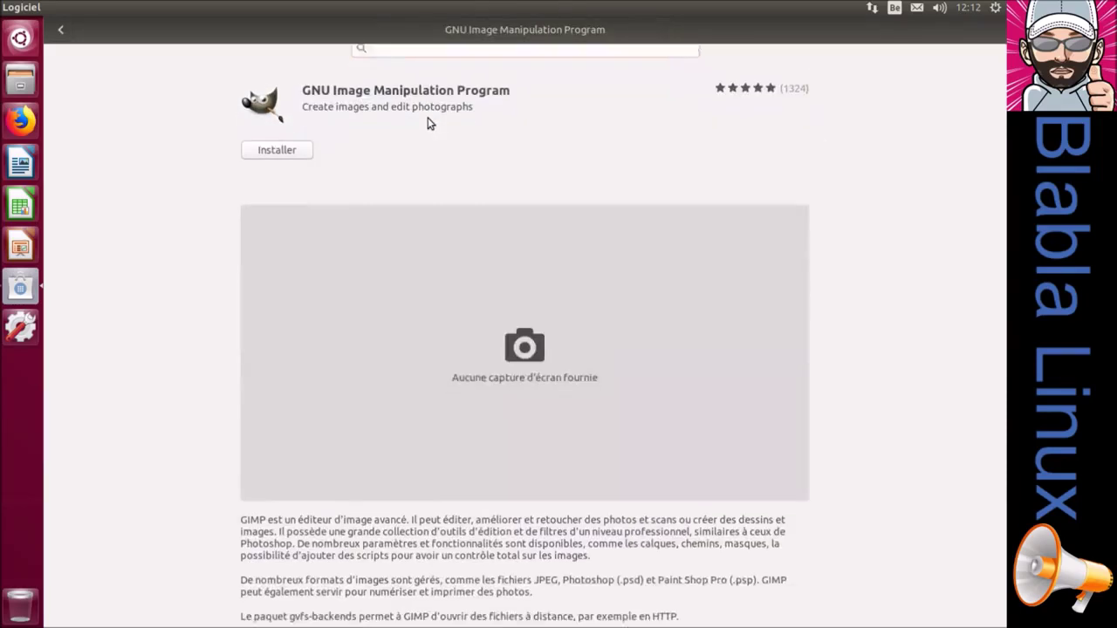
pyautogui.click(62, 32)
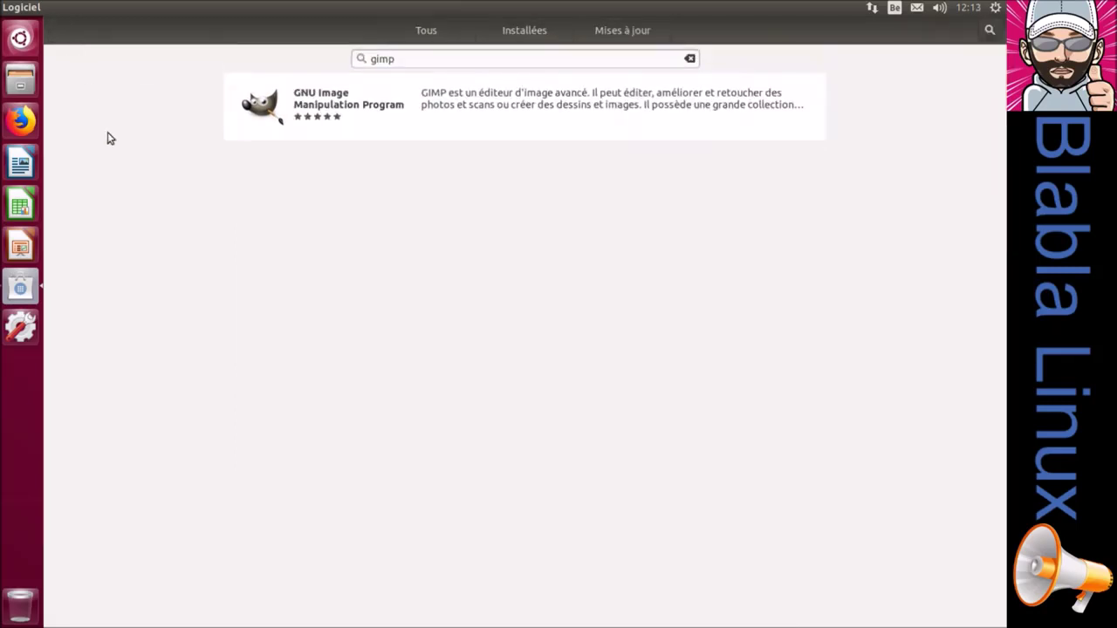
pyautogui.click(21, 39)
pyautogui.write('ter')
pyautogui.write('ama')
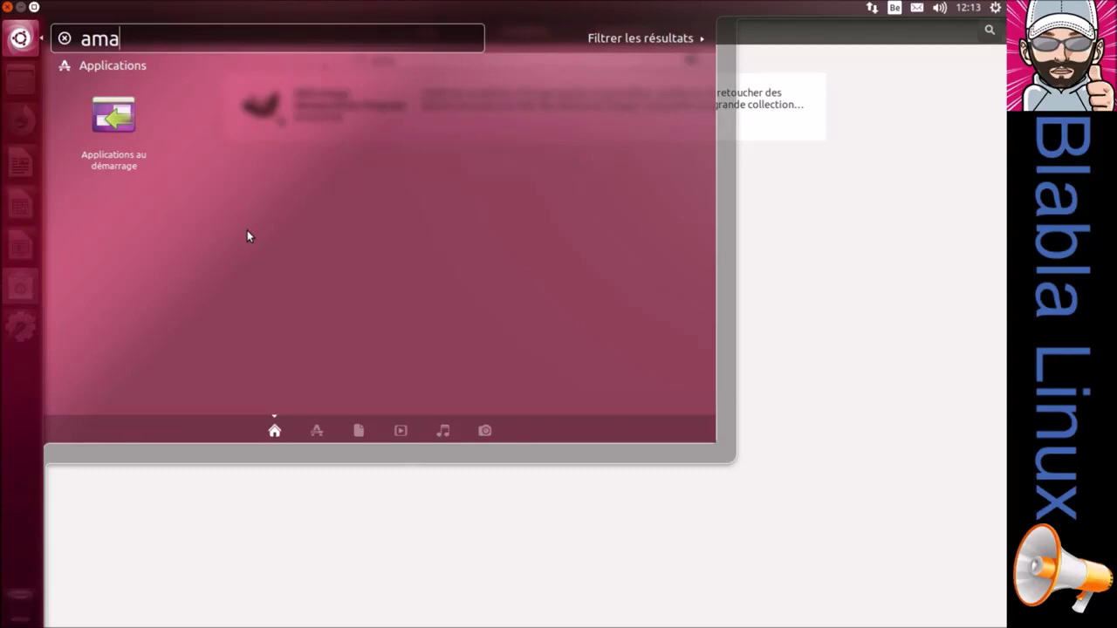
pyautogui.press('BackSpace')
pyautogui.press('BackSpace')
pyautogui.press('BackSpace')
pyautogui.click(689, 494)
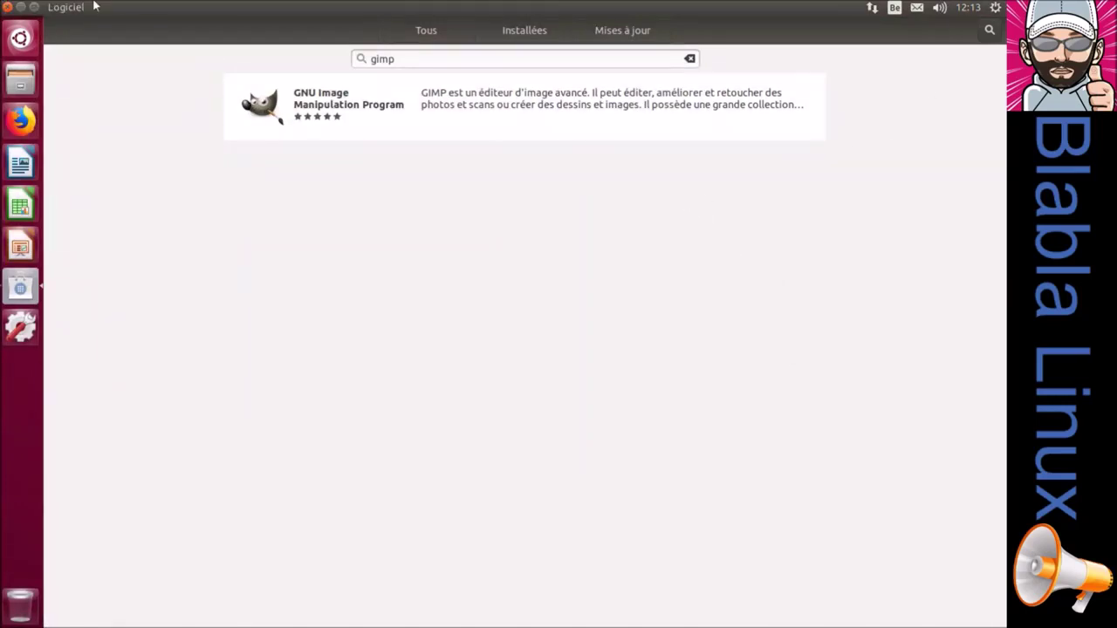
pyautogui.click(7, 8)
# Step: In Appearance settings, choose the cathedral dome wallpaper and reduce launcher icon size to 30
pyautogui.click(33, 323)
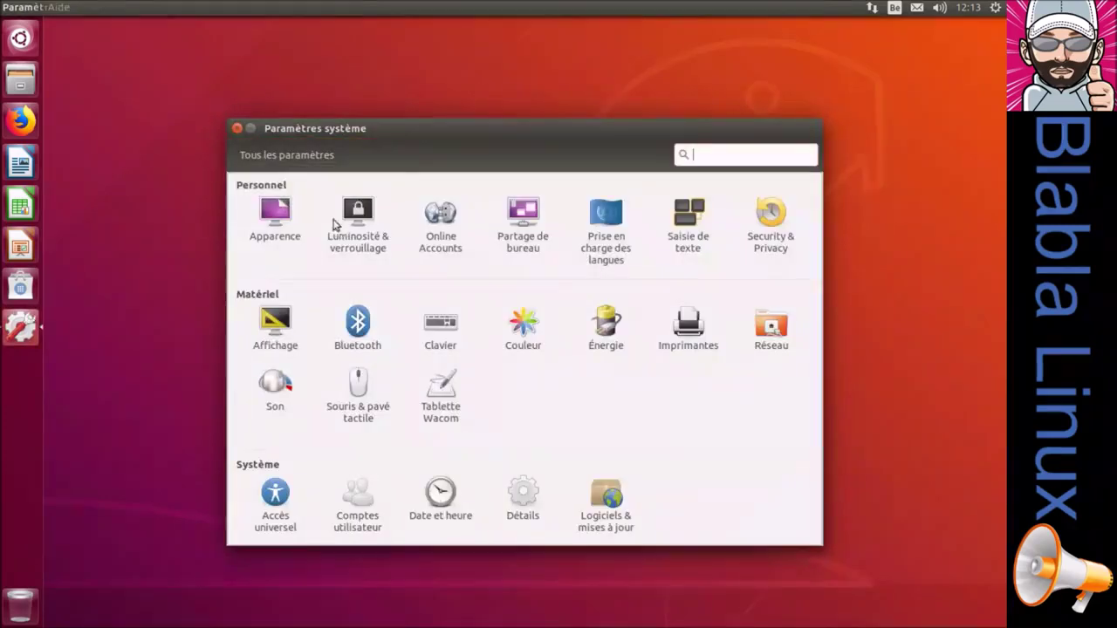
pyautogui.moveTo(431, 132); pyautogui.dragTo(413, 86)
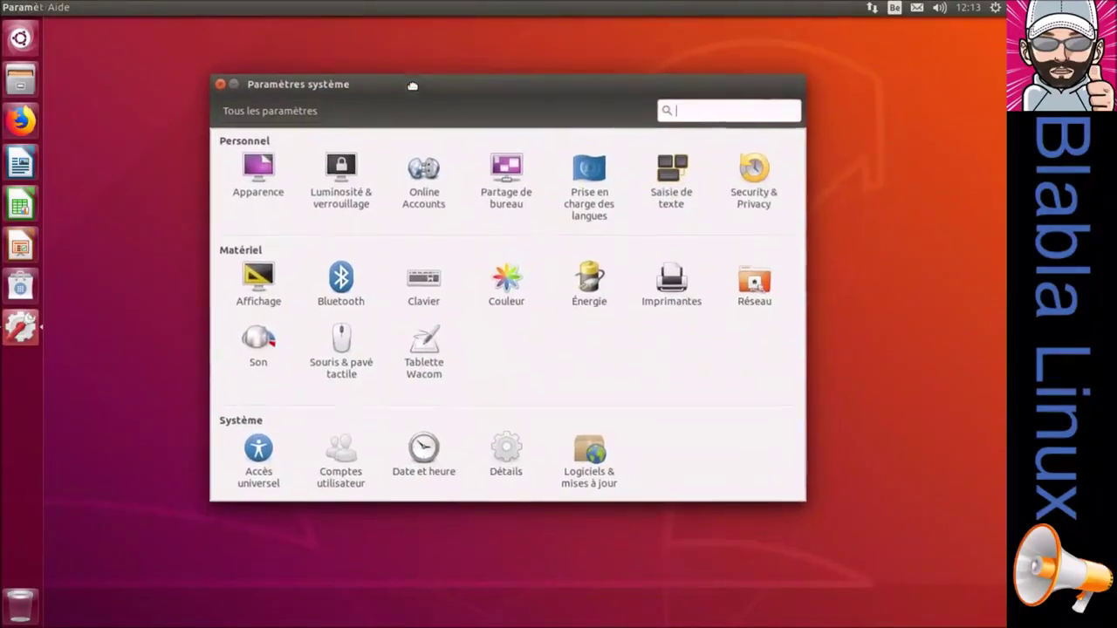
pyautogui.click(267, 164)
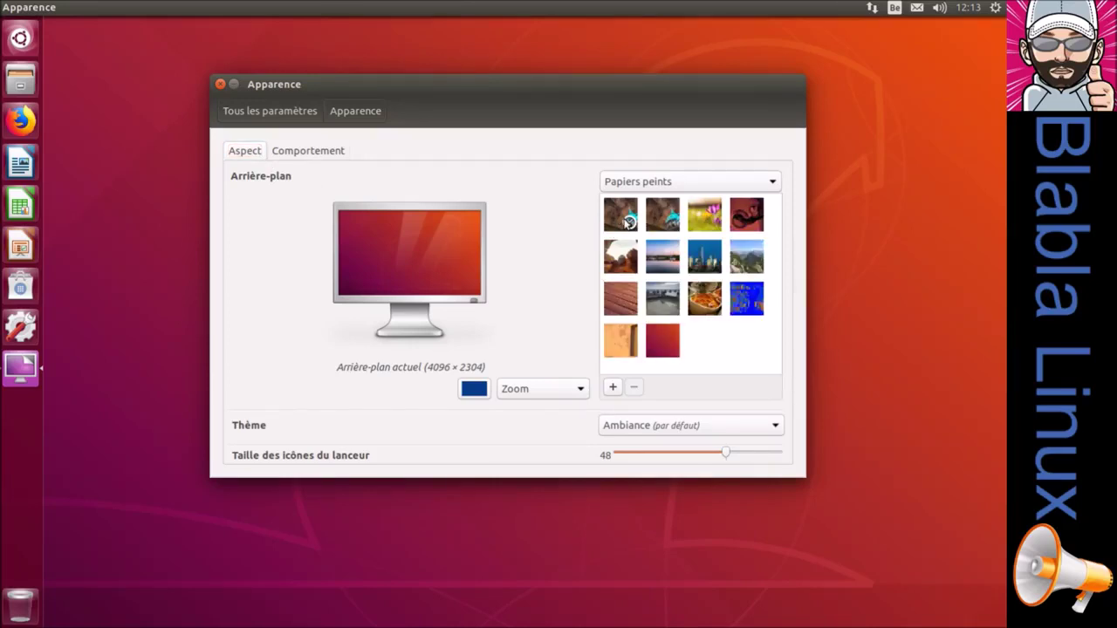
pyautogui.click(619, 214)
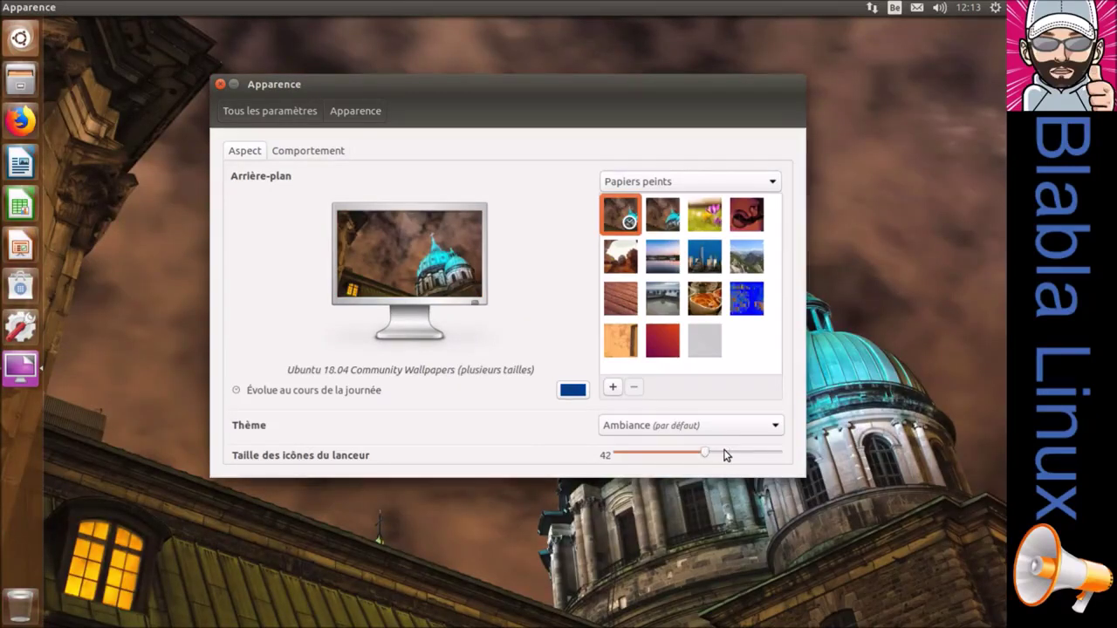
pyautogui.scroll(-3, 724, 455)
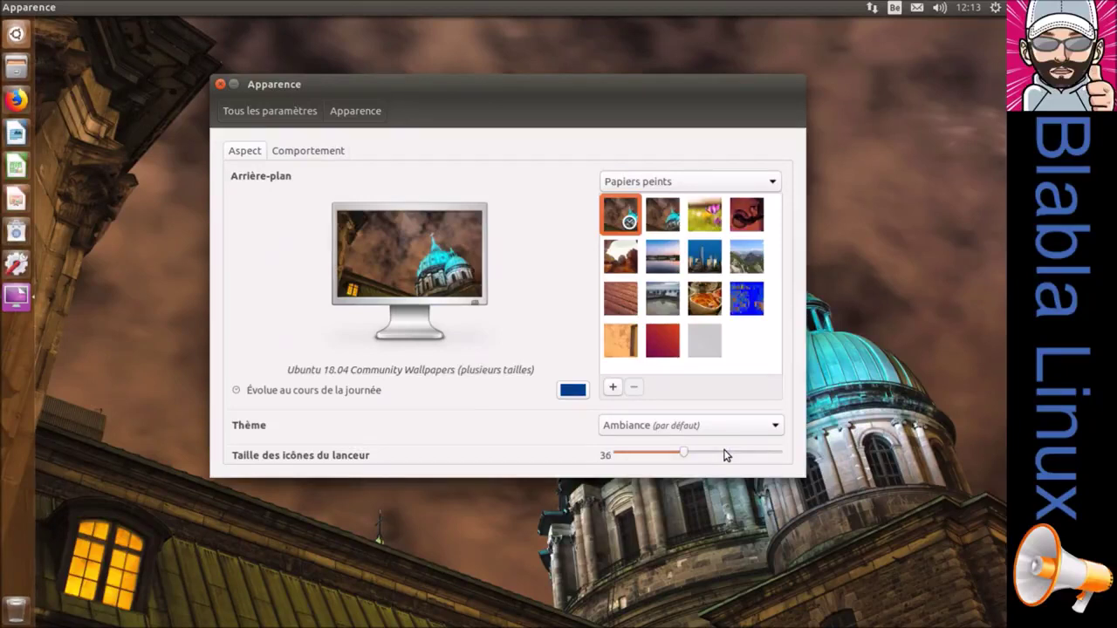
pyautogui.scroll(-3, 725, 455)
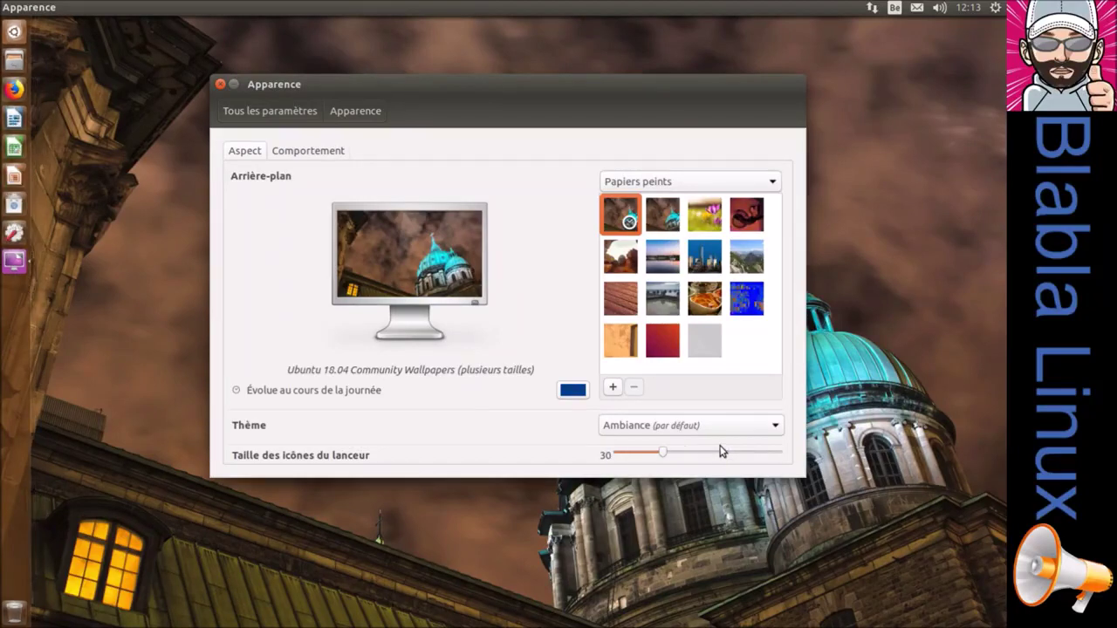
# Step: Enable workspaces, the show-desktop launcher icon, and always-visible window menus in title bars
pyautogui.click(342, 150)
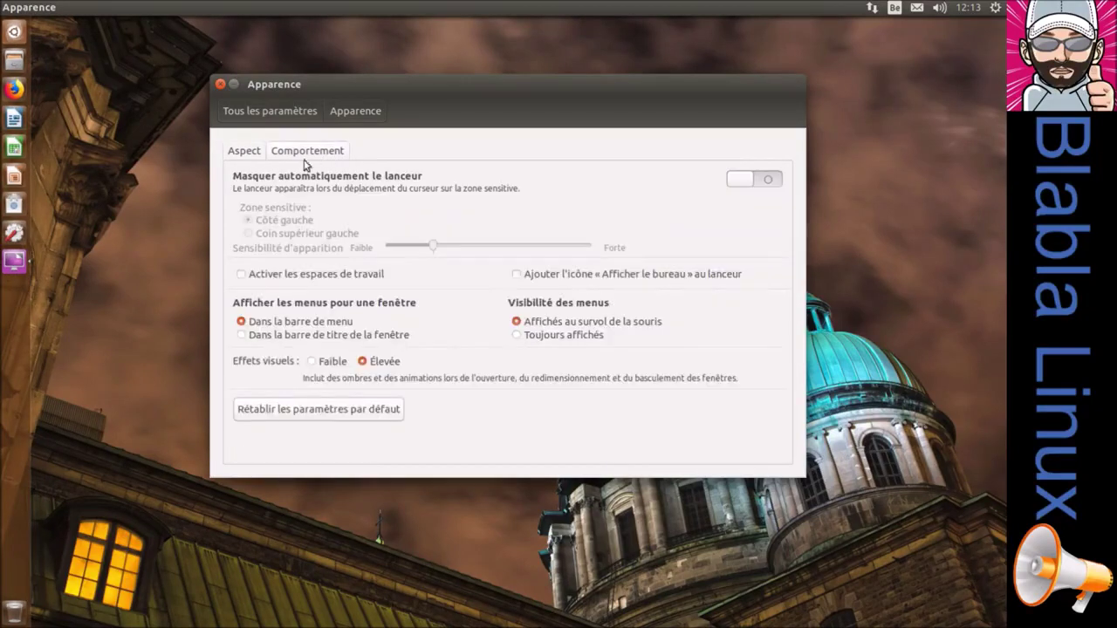
pyautogui.click(264, 275)
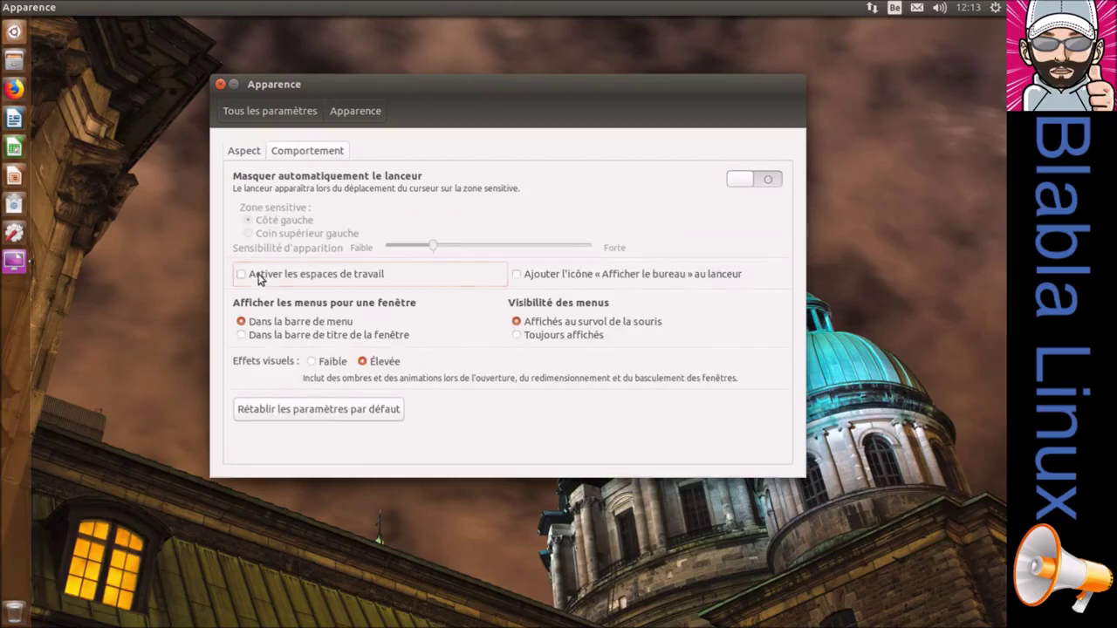
pyautogui.click(538, 278)
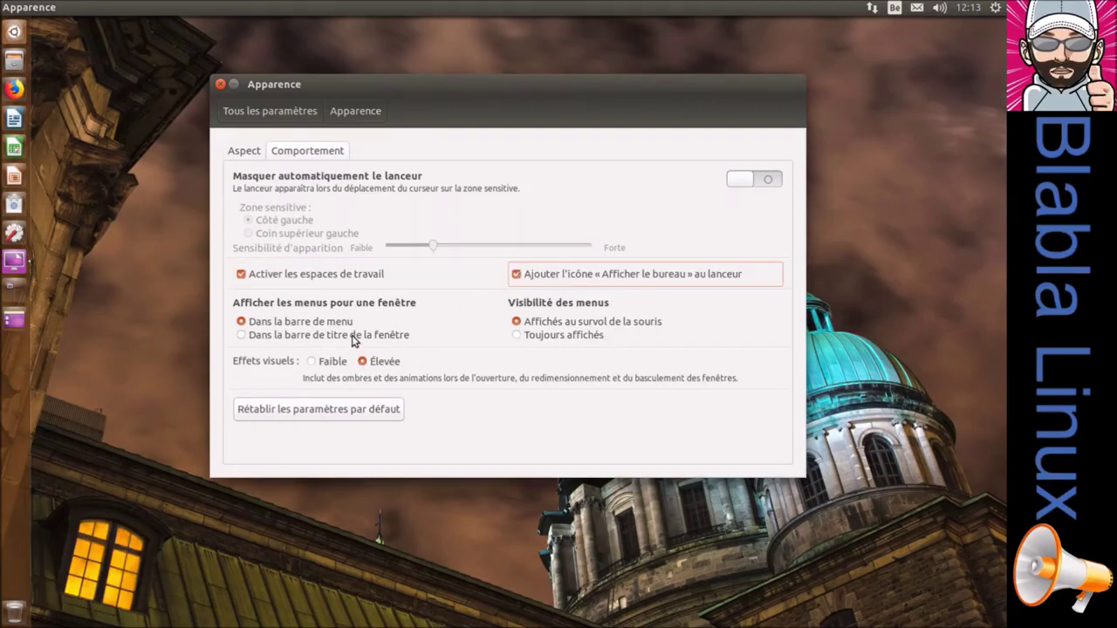
pyautogui.click(354, 339)
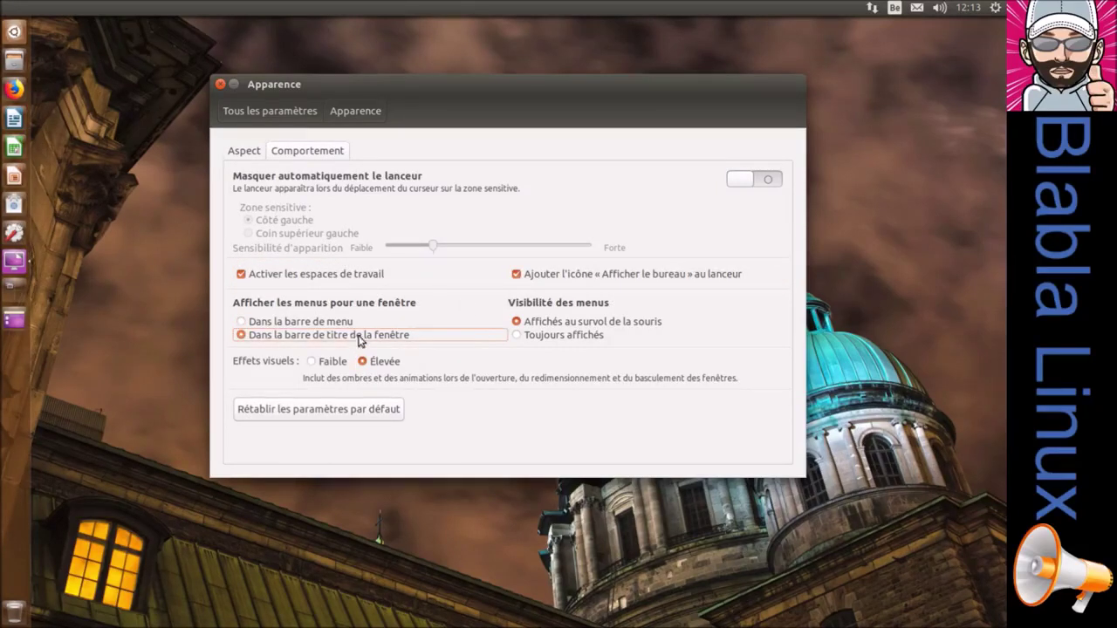
pyautogui.click(568, 342)
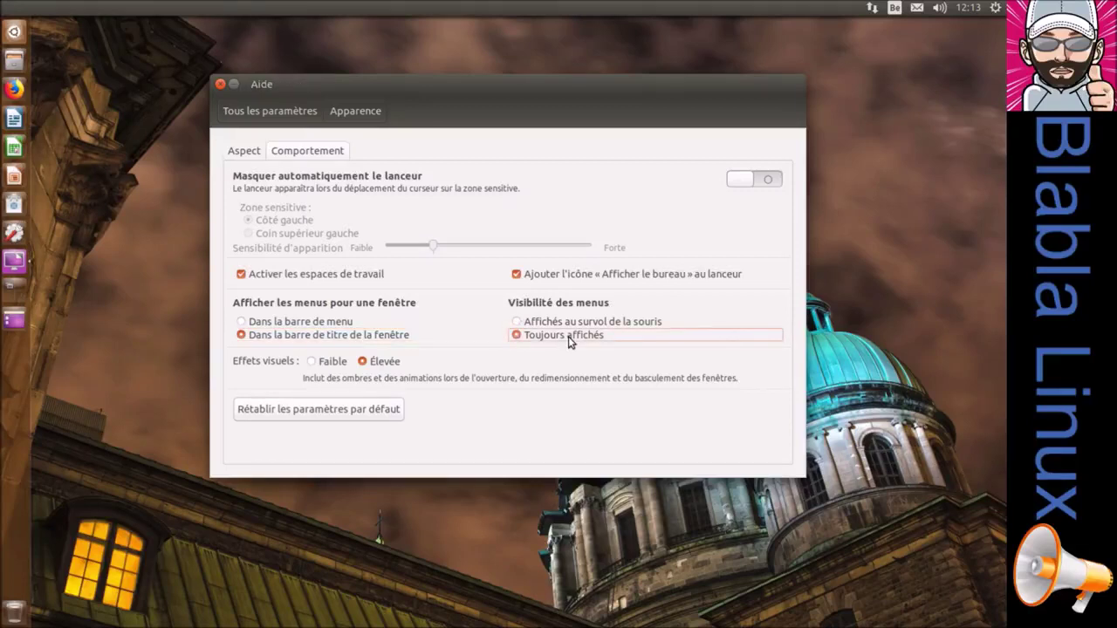
# Step: View Online Accounts, return to all settings, and move the window to the top right
pyautogui.click(285, 114)
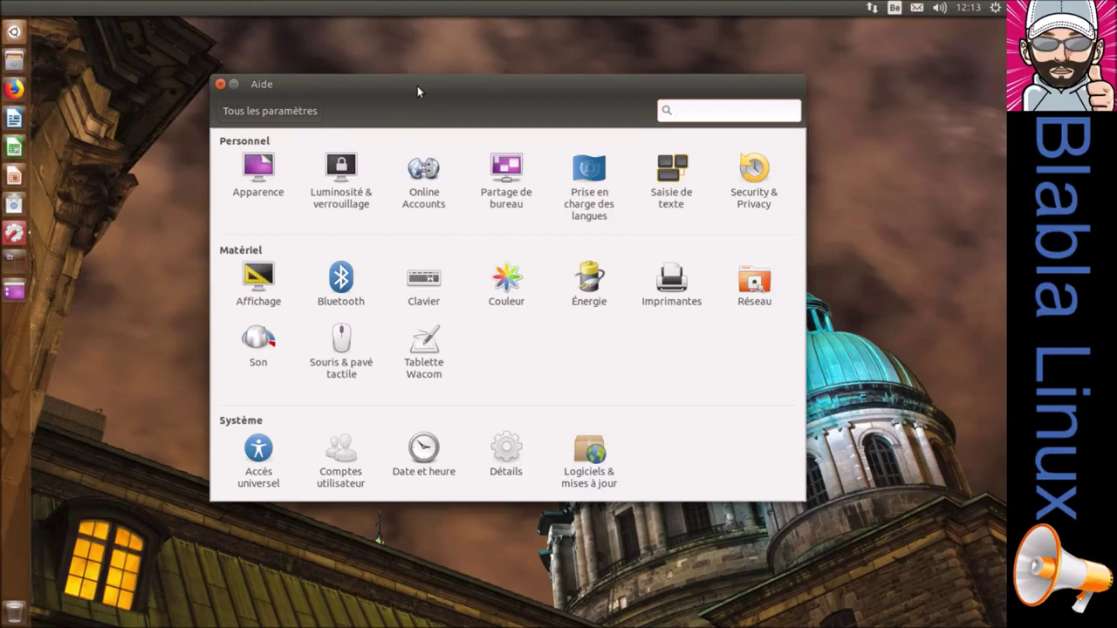
pyautogui.click(435, 182)
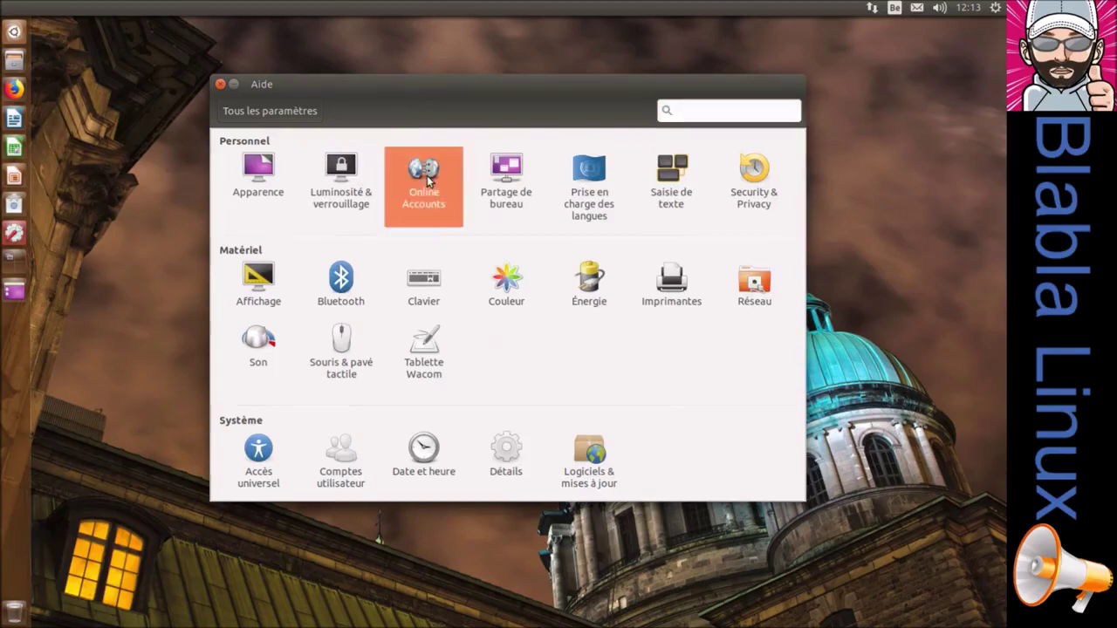
pyautogui.scroll(-3, 462, 218)
pyautogui.click(256, 117)
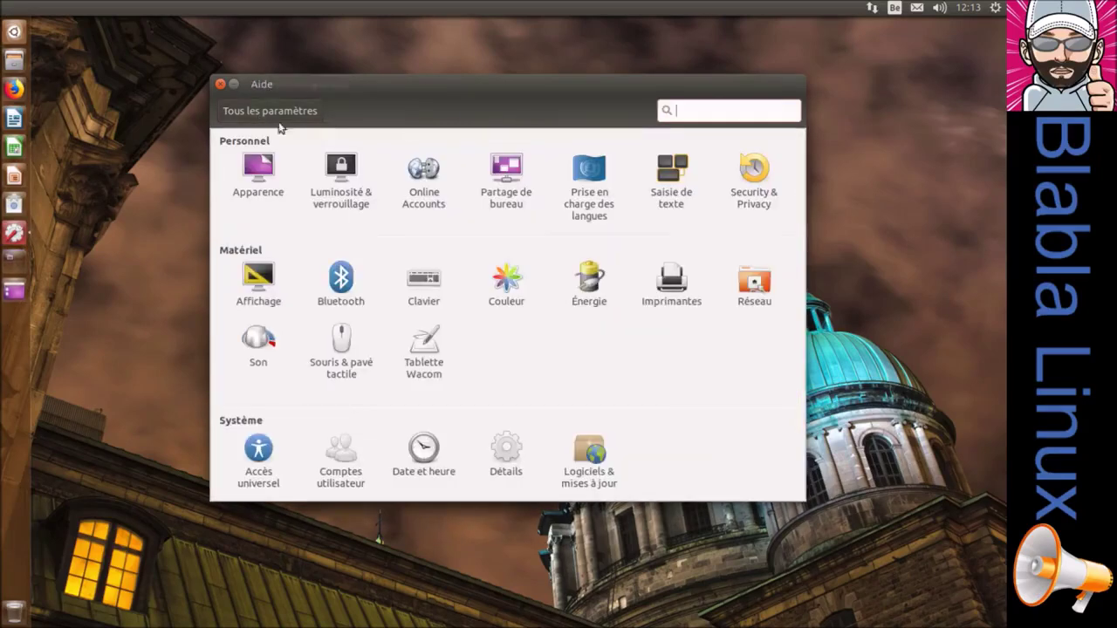
pyautogui.moveTo(527, 92); pyautogui.dragTo(692, 58)
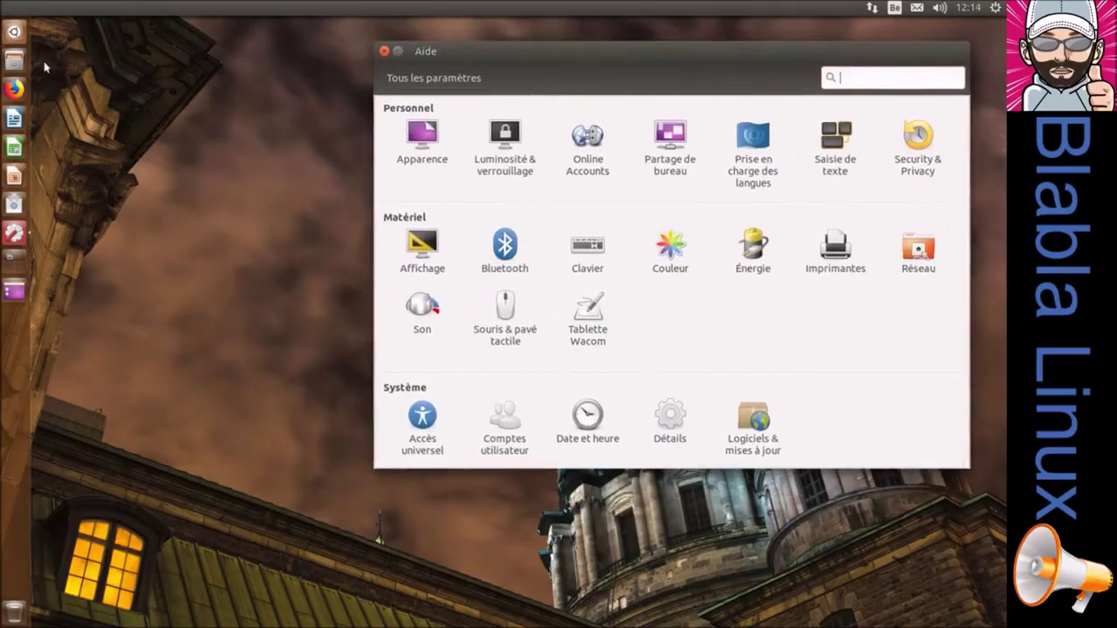
pyautogui.click(16, 33)
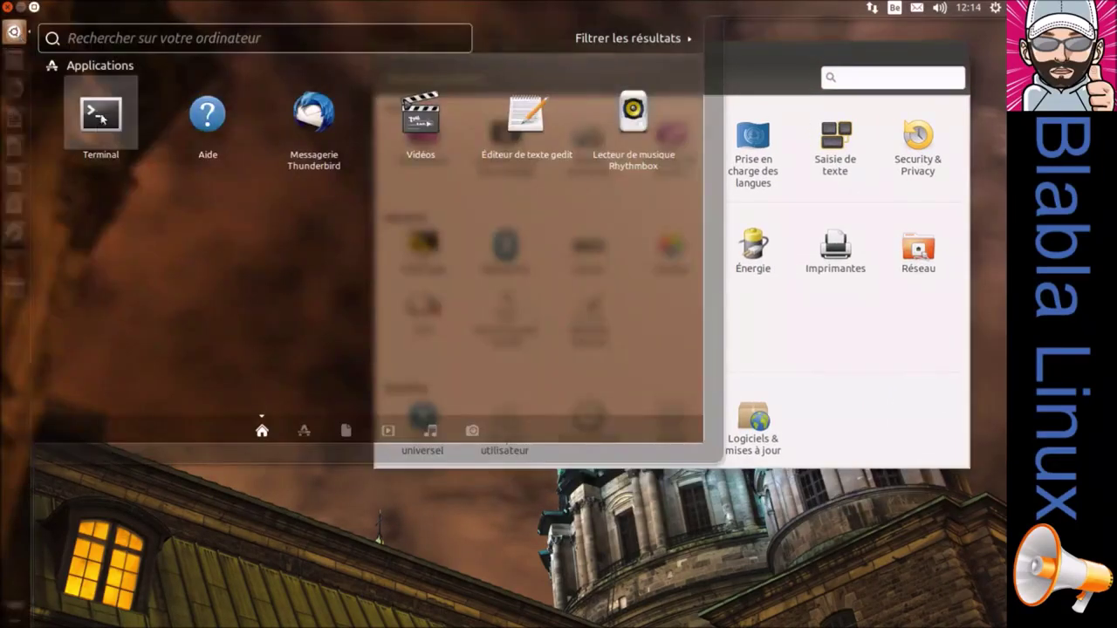
# Step: Install htop in Terminal with 'sudo apt install htop', entering the account password
pyautogui.click(98, 113)
pyautogui.write('sudo apt install hto')
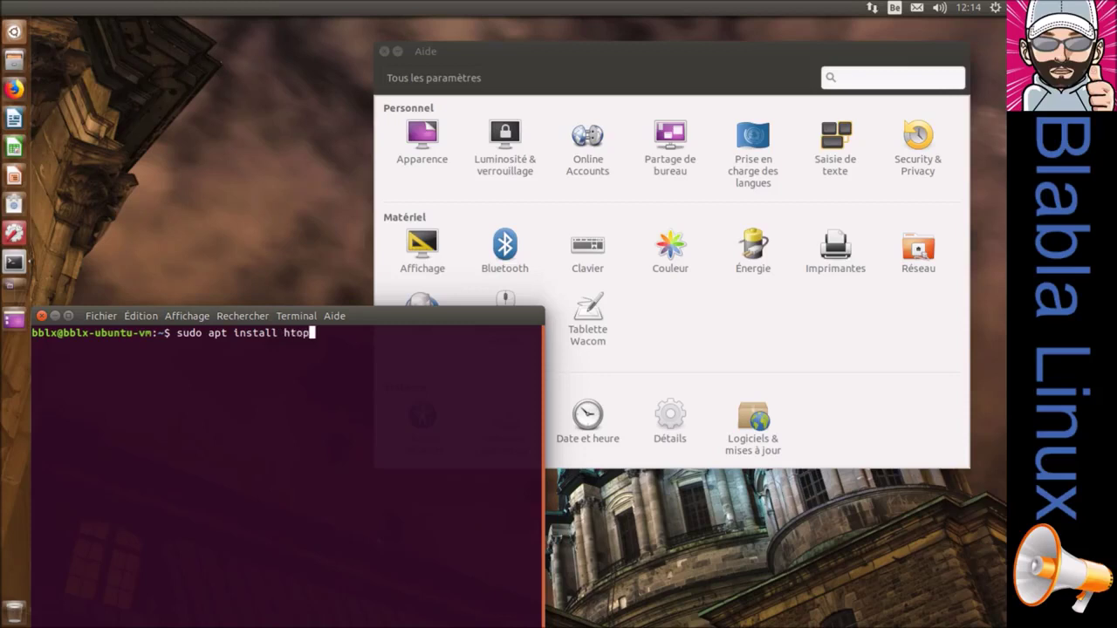
pyautogui.write('p')
pyautogui.press('Return')
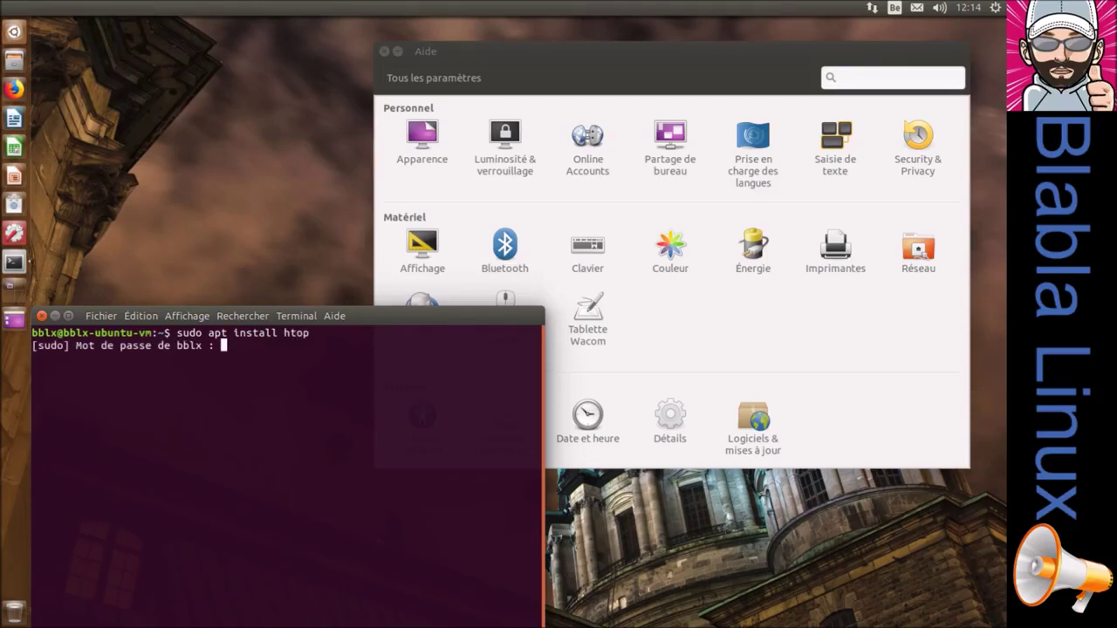
pyautogui.press('Return')
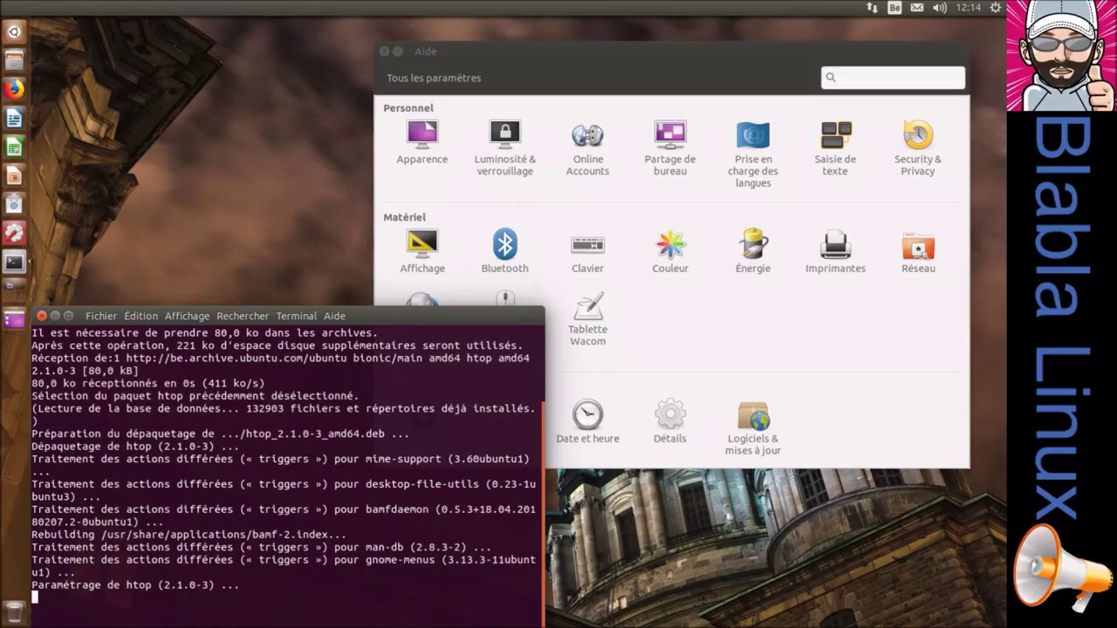
# Step: Run htop and open the home folder in a Files window
pyautogui.write('top')
pyautogui.press('Return')
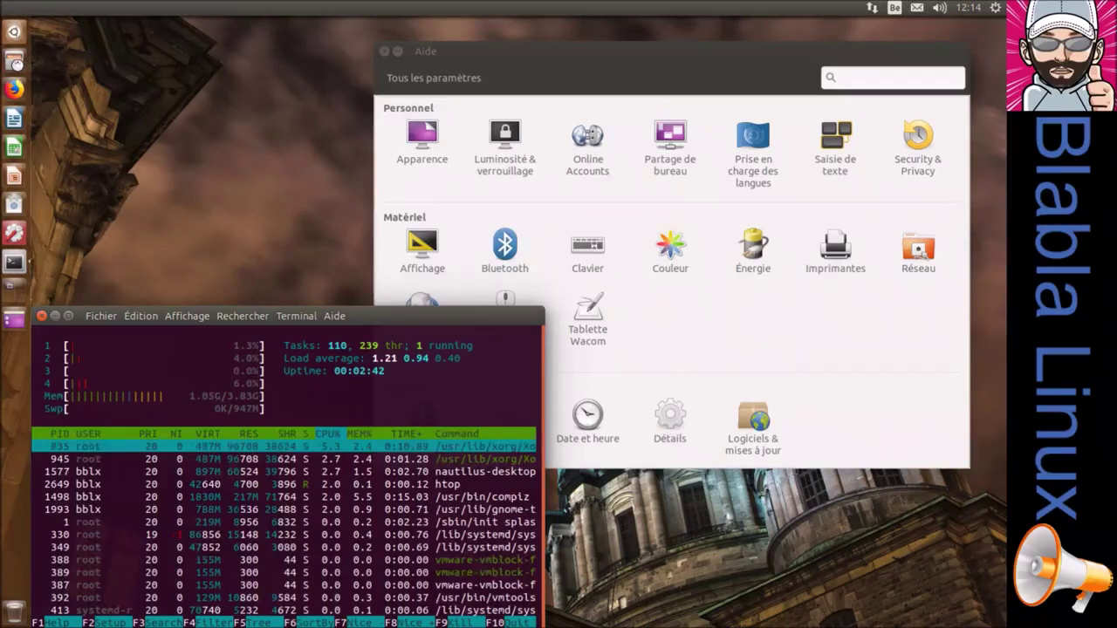
pyautogui.click(16, 63)
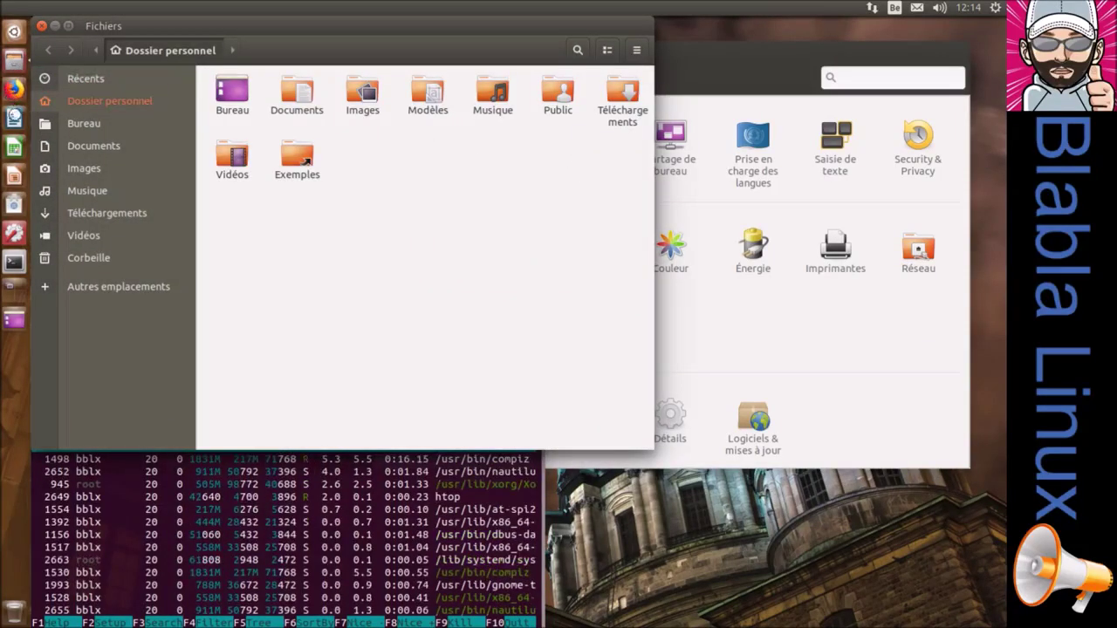
# Step: Start LibreOffice Writer in a restored window and bring up the Appearance settings
pyautogui.click(14, 117)
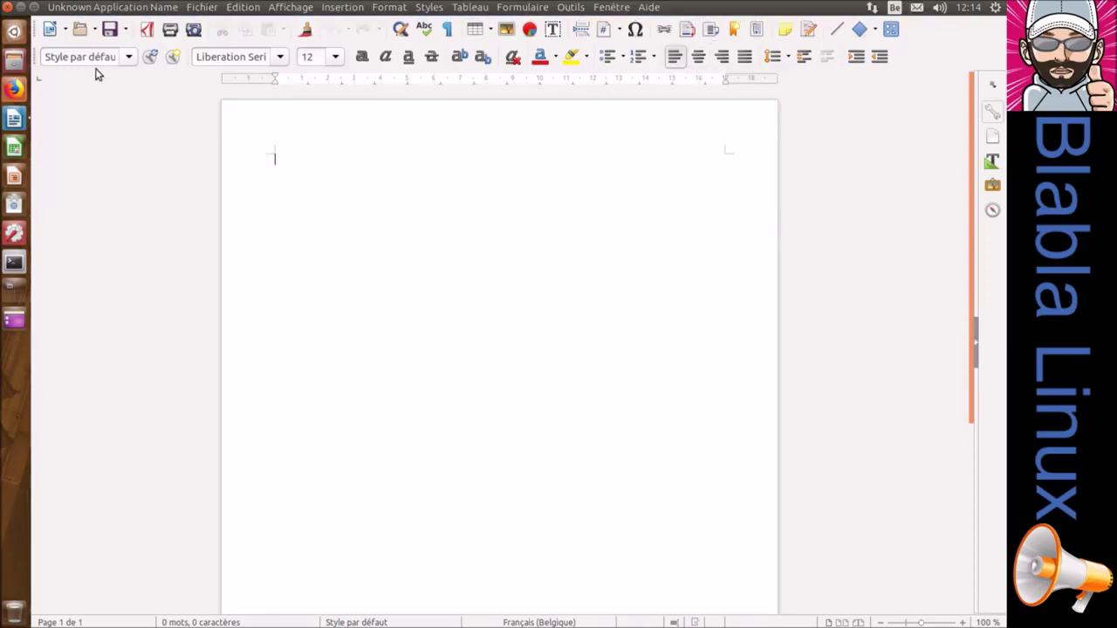
pyautogui.click(33, 8)
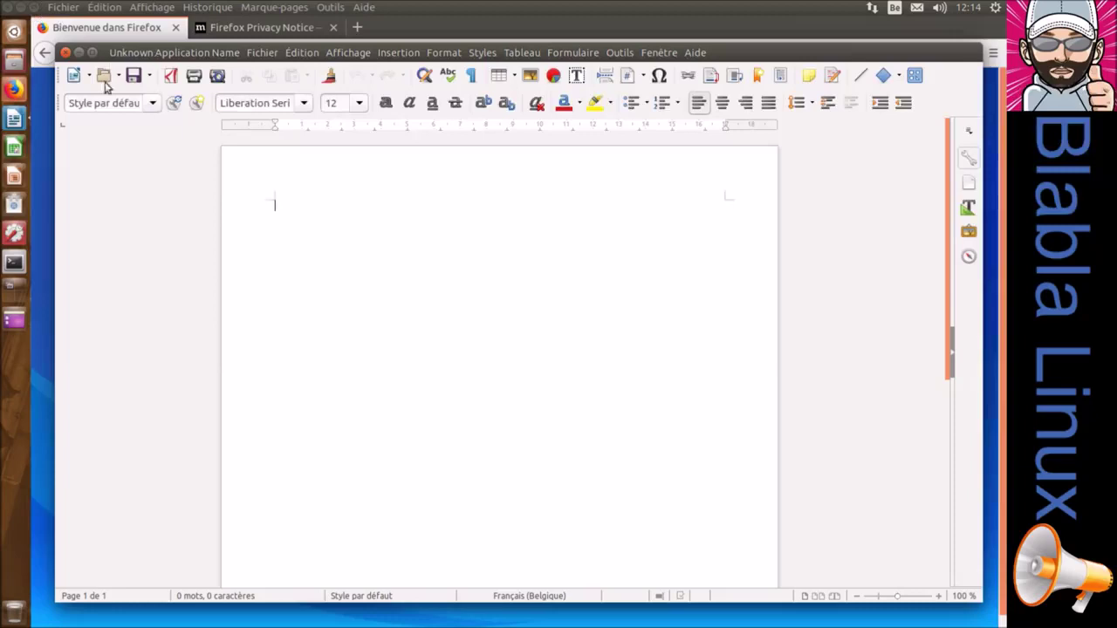
pyautogui.click(15, 233)
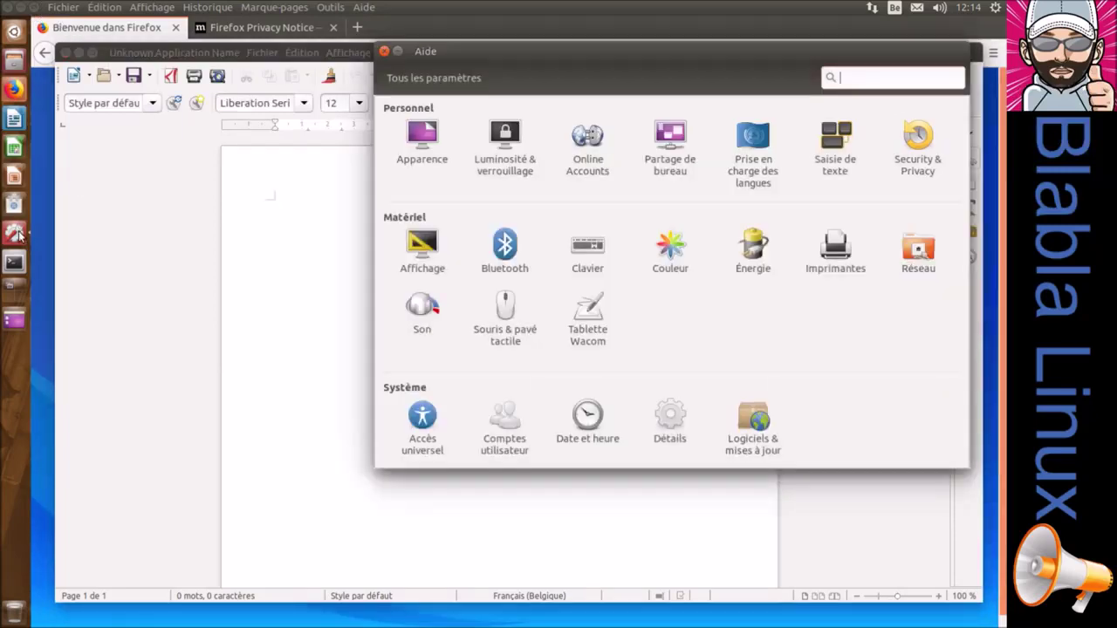
pyautogui.click(422, 140)
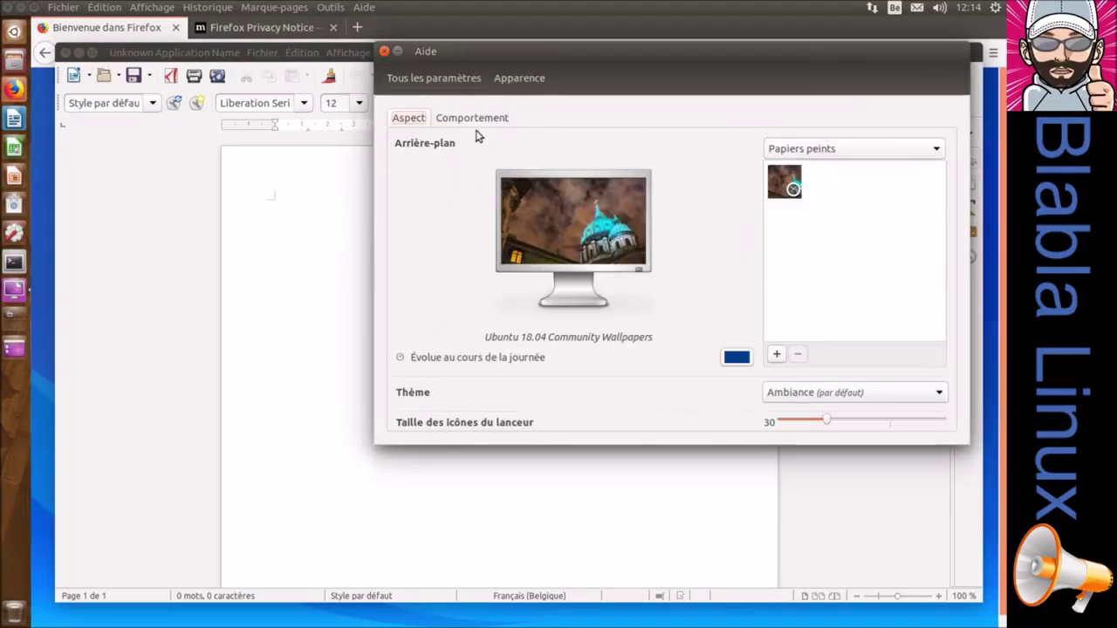
# Step: Set window menus to appear in each window's title bar, then close Settings and Writer
pyautogui.click(475, 122)
pyautogui.click(481, 293)
pyautogui.click(480, 300)
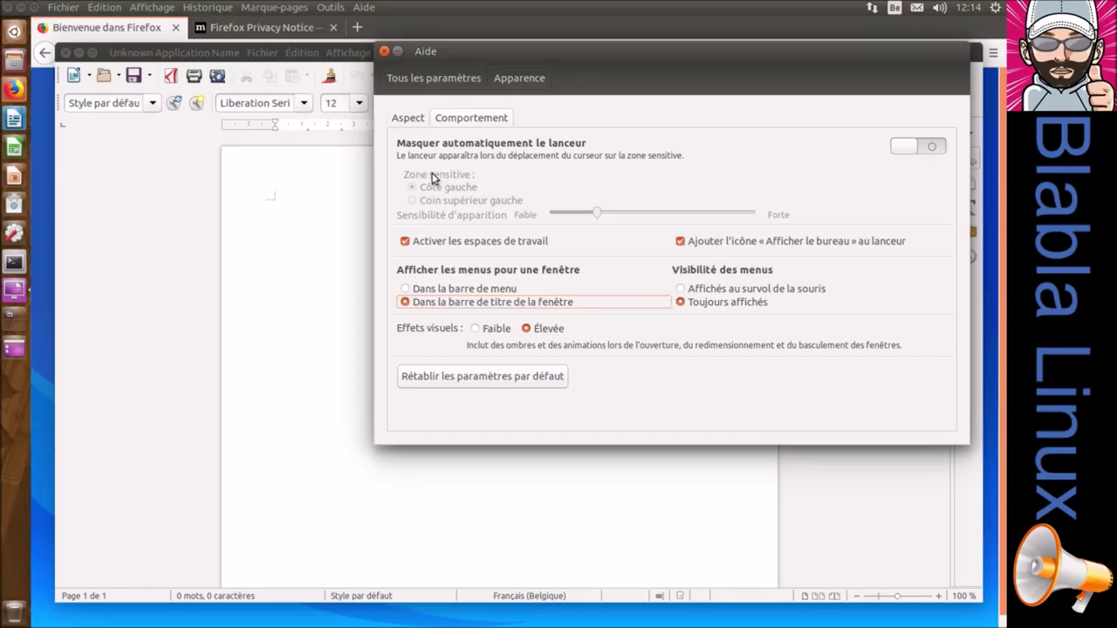
pyautogui.click(385, 52)
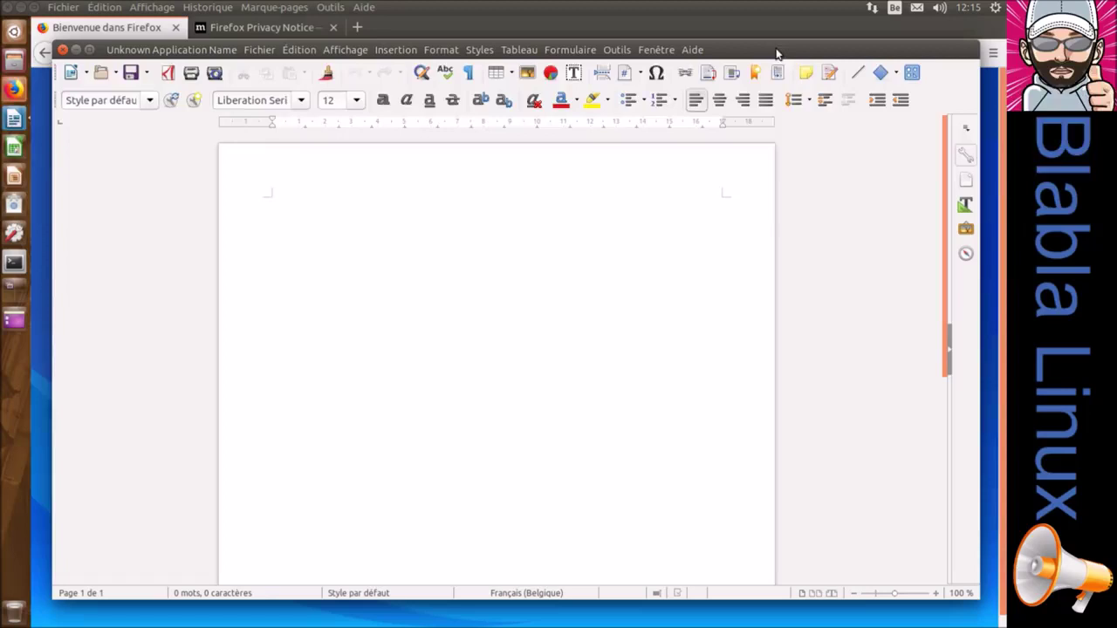
pyautogui.click(63, 50)
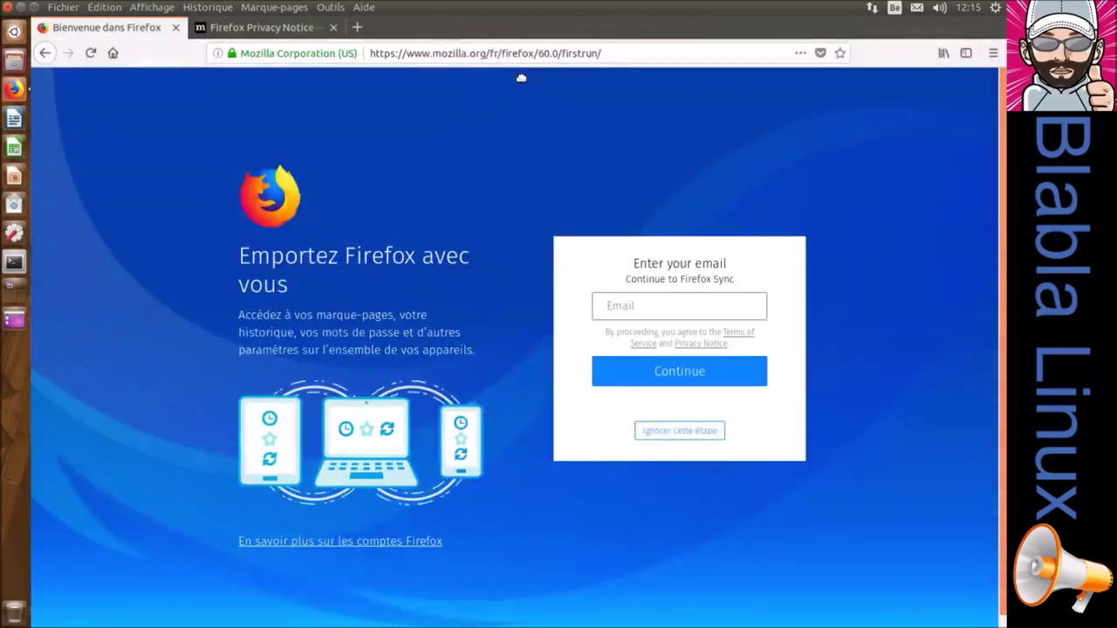
# Step: Close Firefox with both its tabs, then move the Files window down and right
pyautogui.press('ctrl+super+Down')
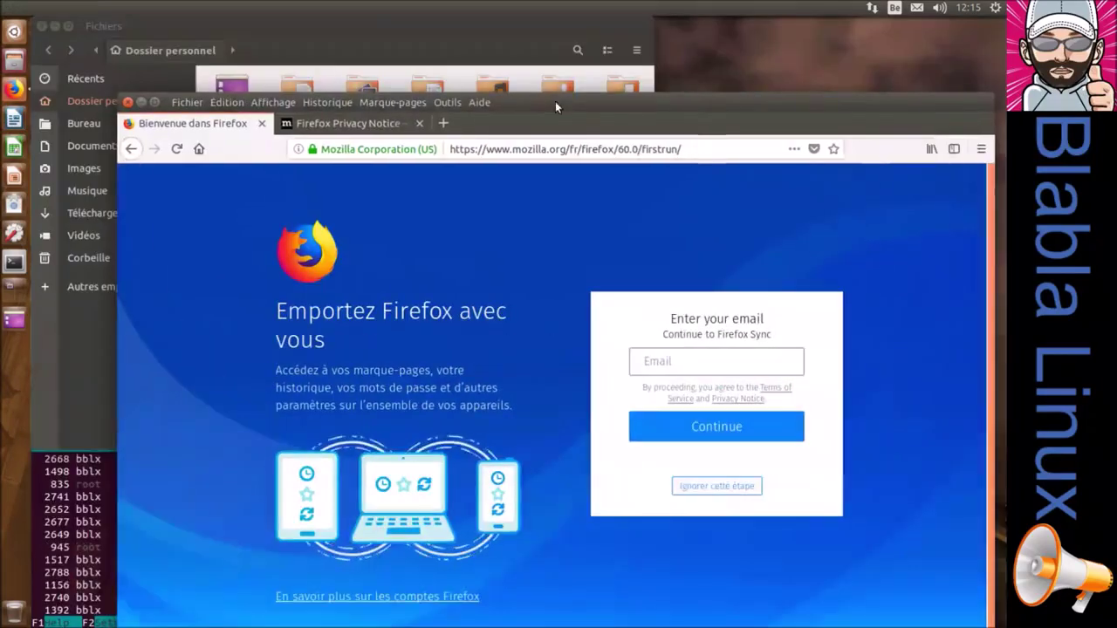
pyautogui.click(128, 102)
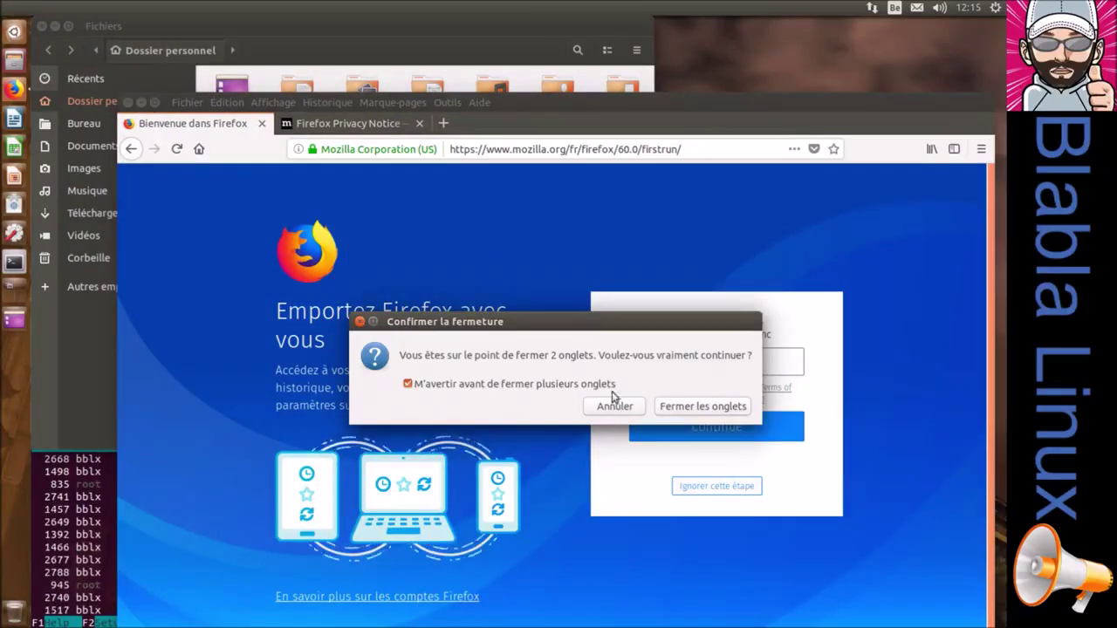
pyautogui.click(690, 413)
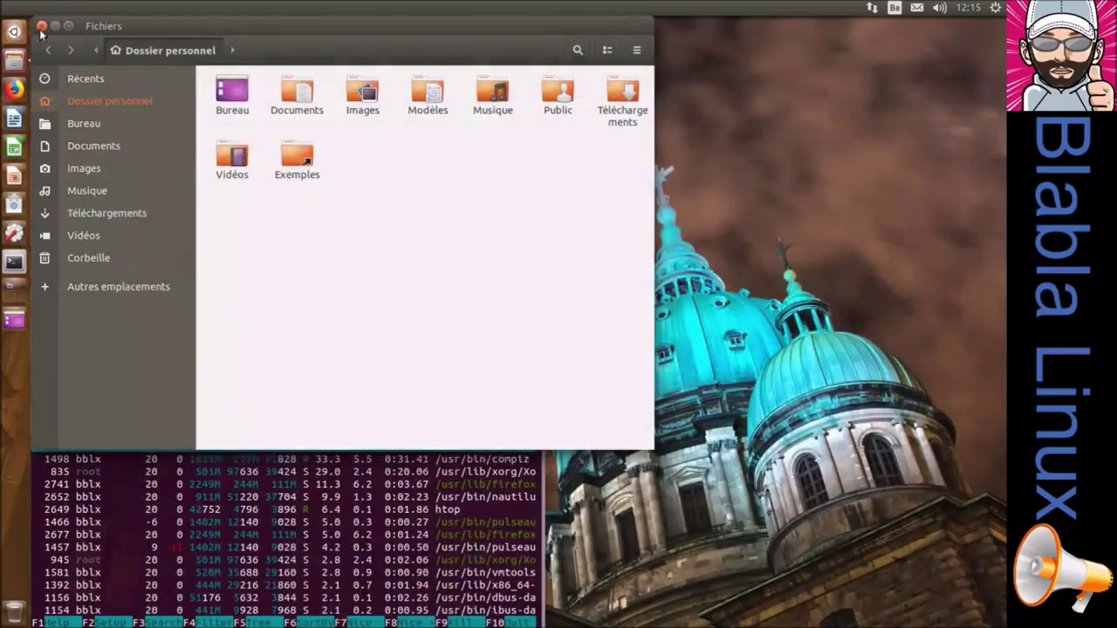
pyautogui.moveTo(364, 30); pyautogui.dragTo(544, 63)
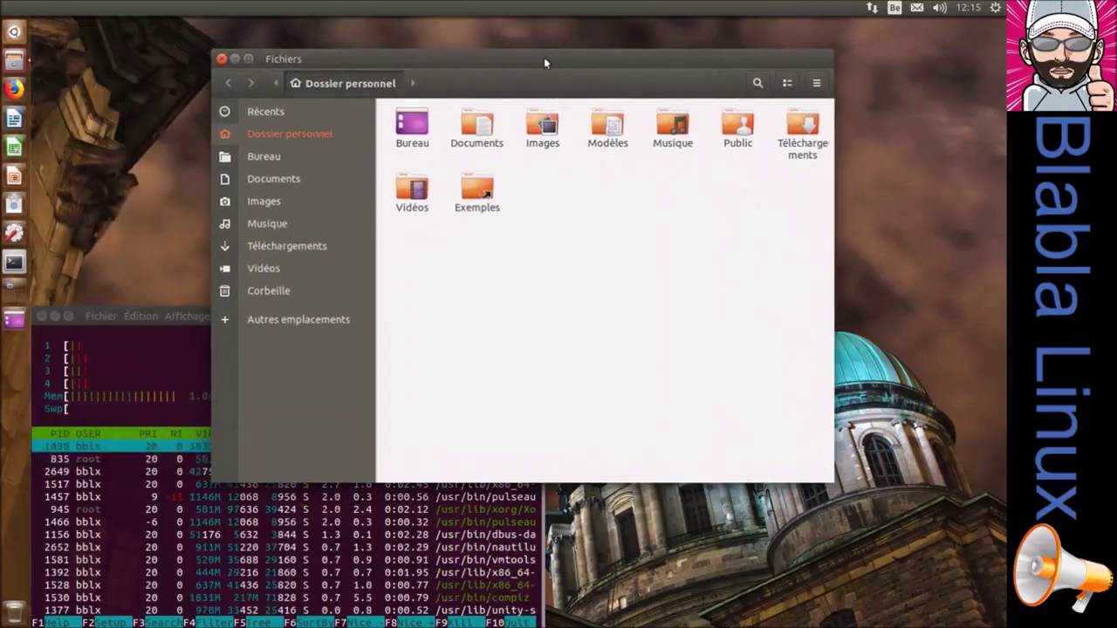
# Step: Open two additional home-folder windows via 'Nouvelle fenêtre' on the Files launcher icon
pyautogui.rightClick(22, 59)
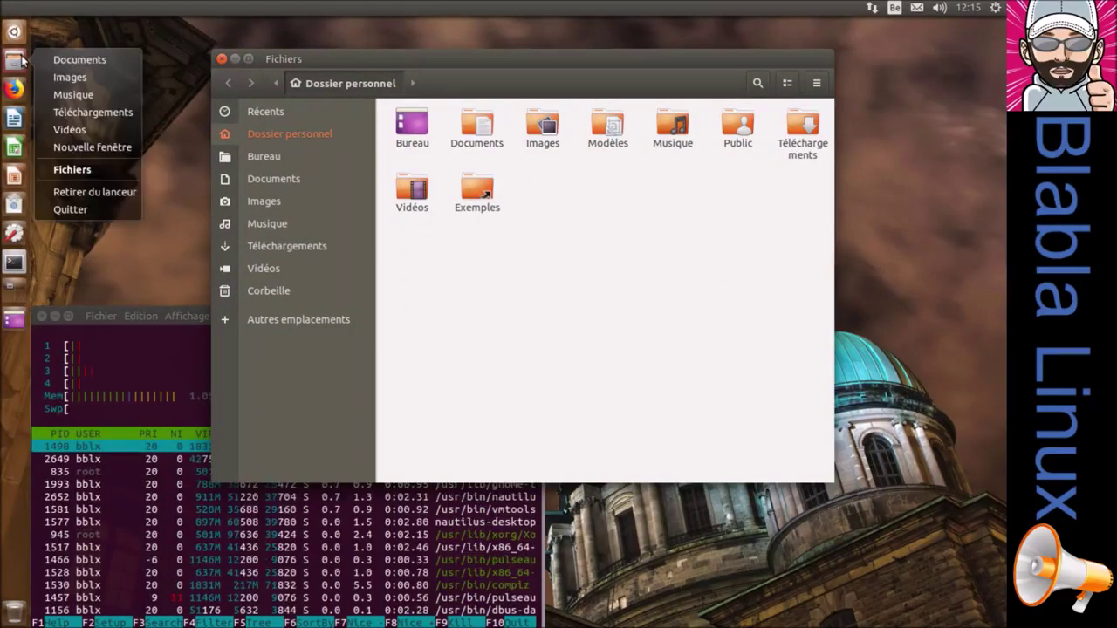
pyautogui.click(121, 146)
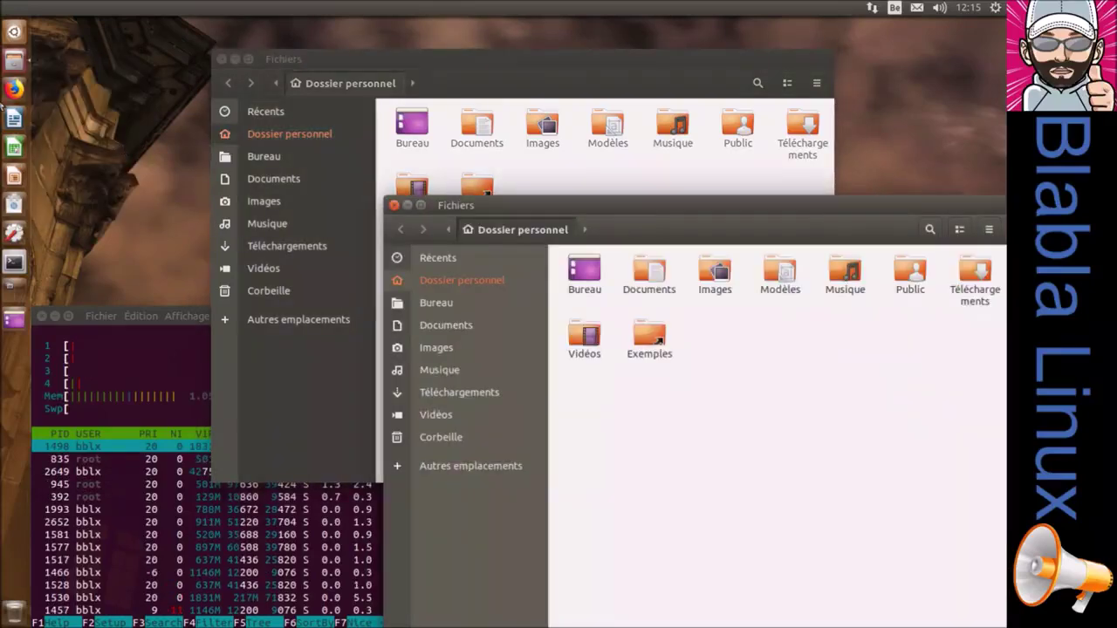
pyautogui.rightClick(15, 66)
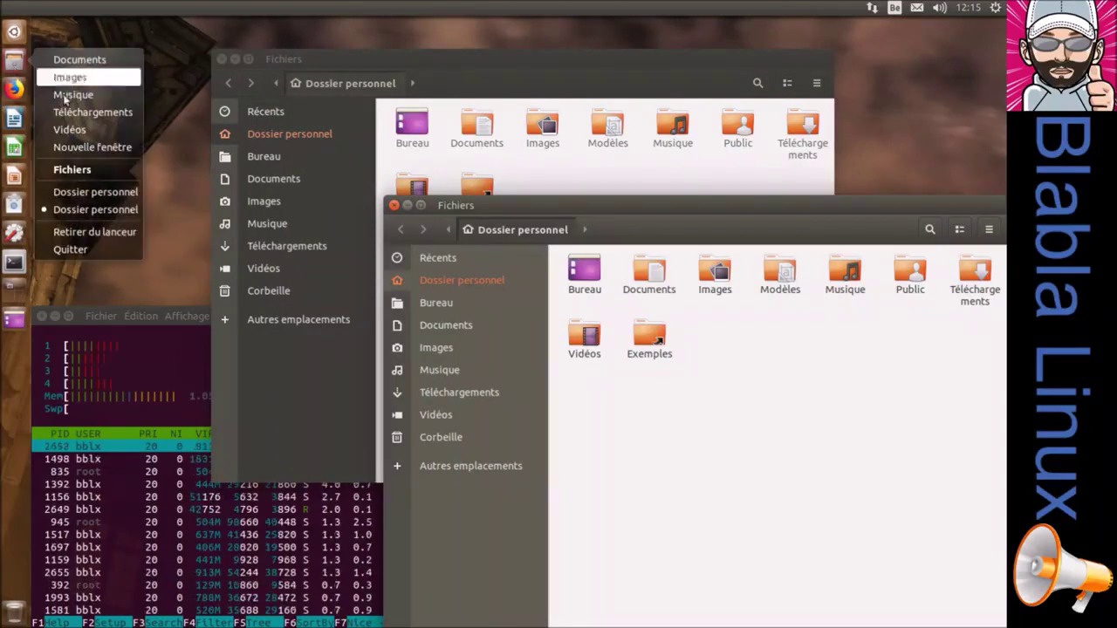
pyautogui.click(108, 147)
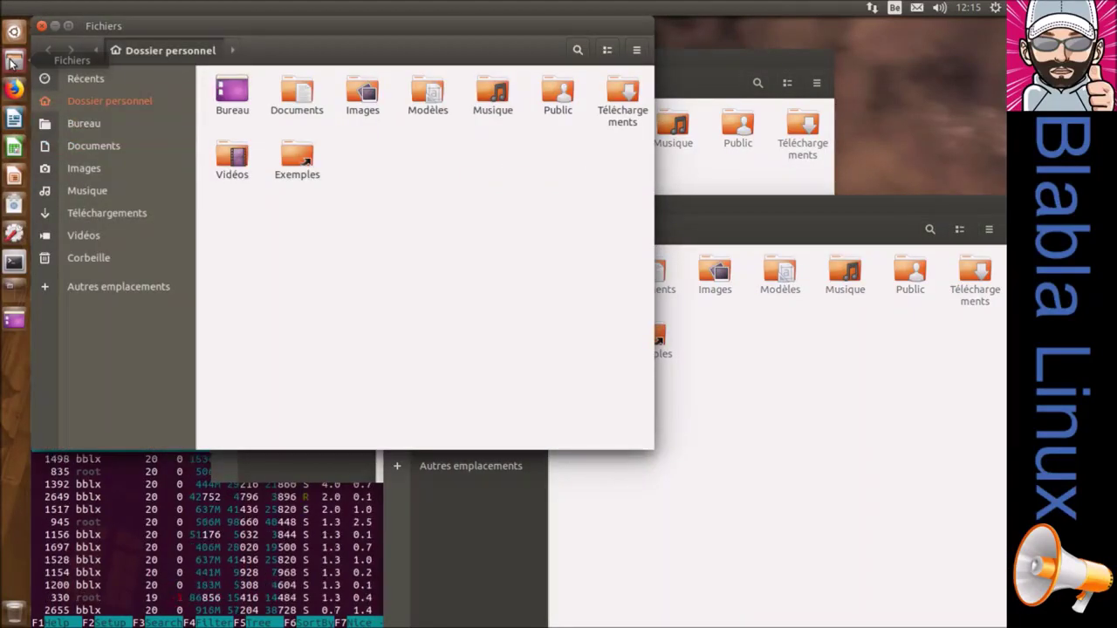
# Step: Spread the three Files windows, bring the top-left one forward, then show the desktop
pyautogui.click(11, 63)
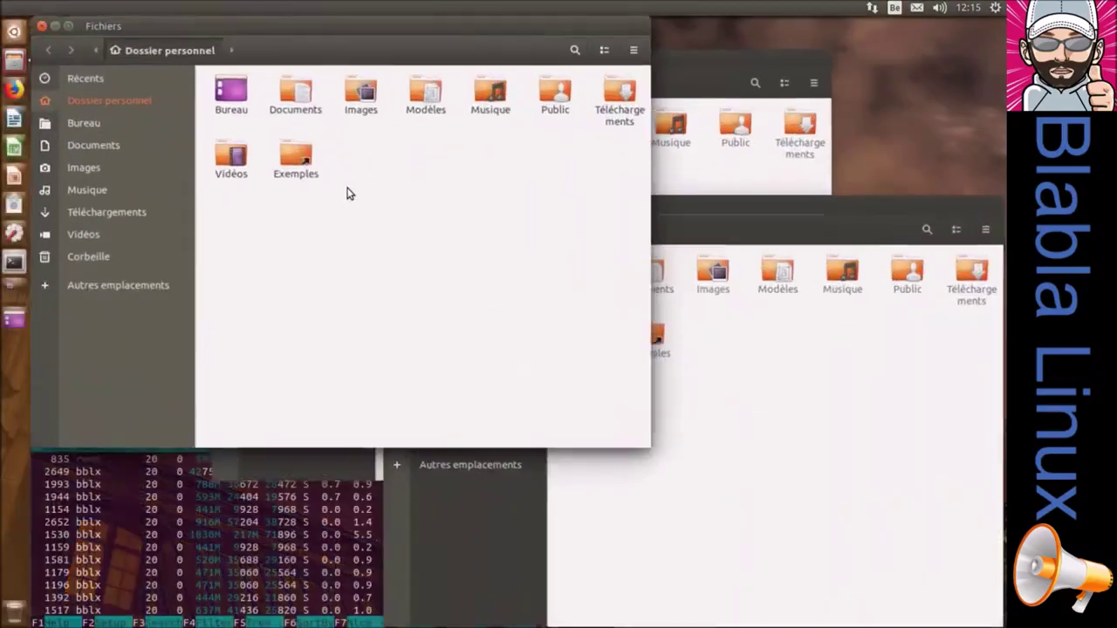
pyautogui.click(346, 193)
pyautogui.click(14, 322)
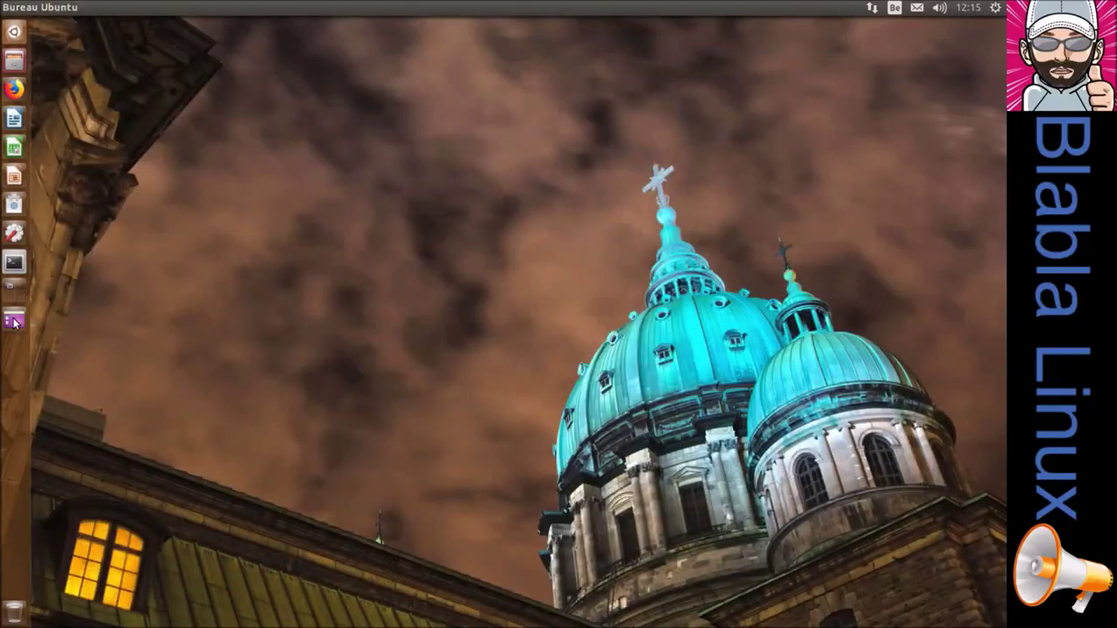
# Step: Restore htop and Files, sending Files to workspace 2 and htop to workspace 3
pyautogui.click(18, 260)
pyautogui.click(16, 63)
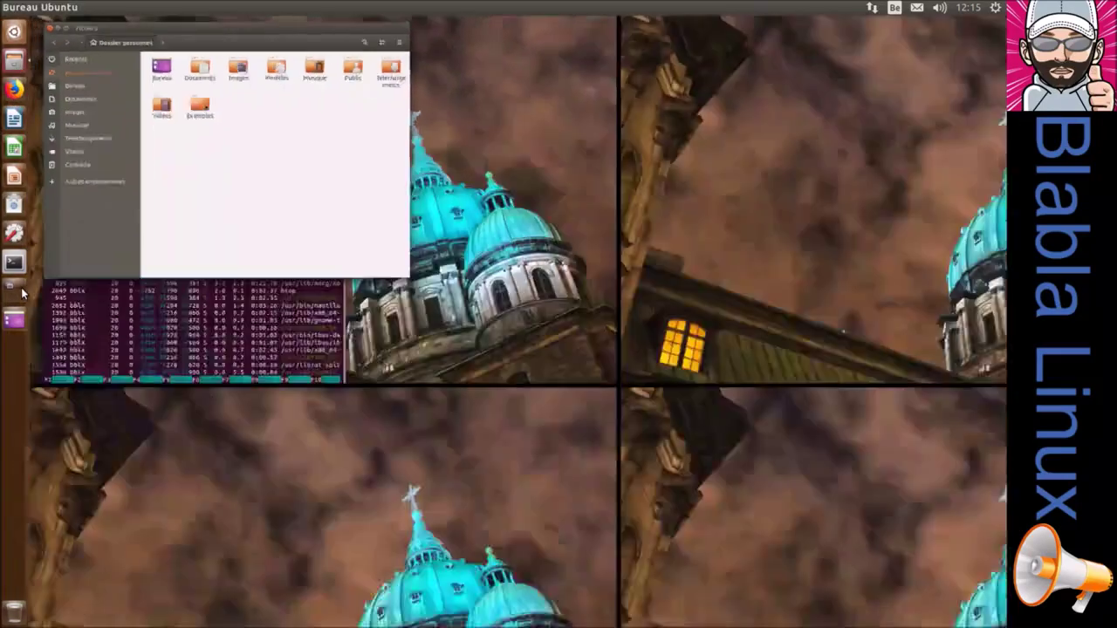
pyautogui.click(23, 288)
pyautogui.moveTo(259, 172); pyautogui.dragTo(743, 179)
pyautogui.moveTo(202, 239); pyautogui.dragTo(297, 437)
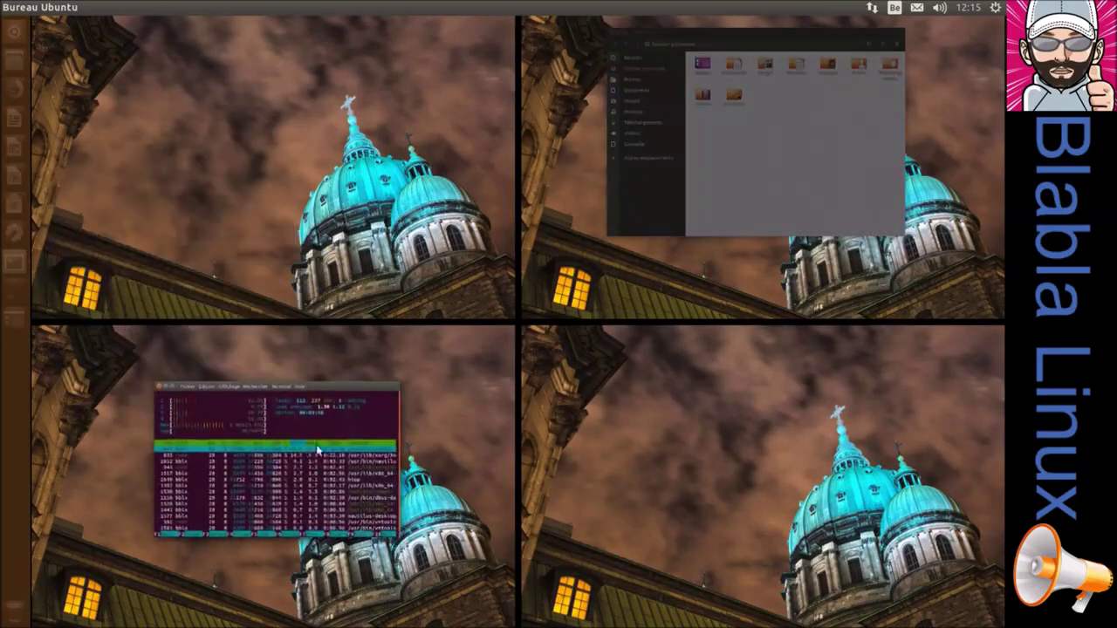
pyautogui.click(718, 193)
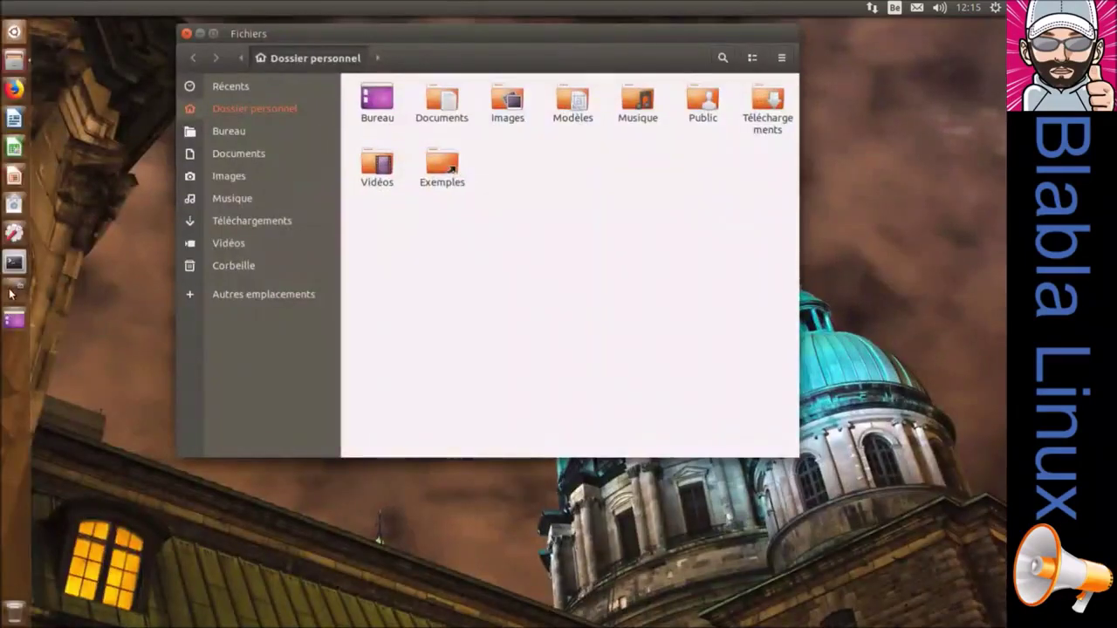
# Step: Move the home-folder window to workspace 1 and confirm htop sits on workspace 3
pyautogui.click(14, 320)
pyautogui.moveTo(384, 172); pyautogui.dragTo(292, 158)
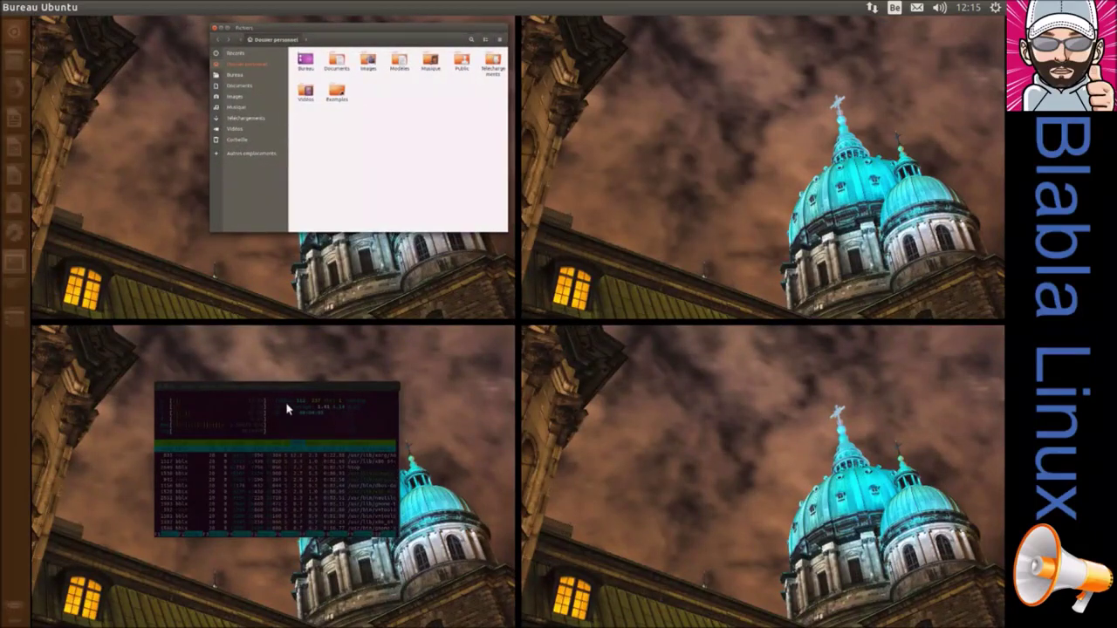
pyautogui.click(286, 419)
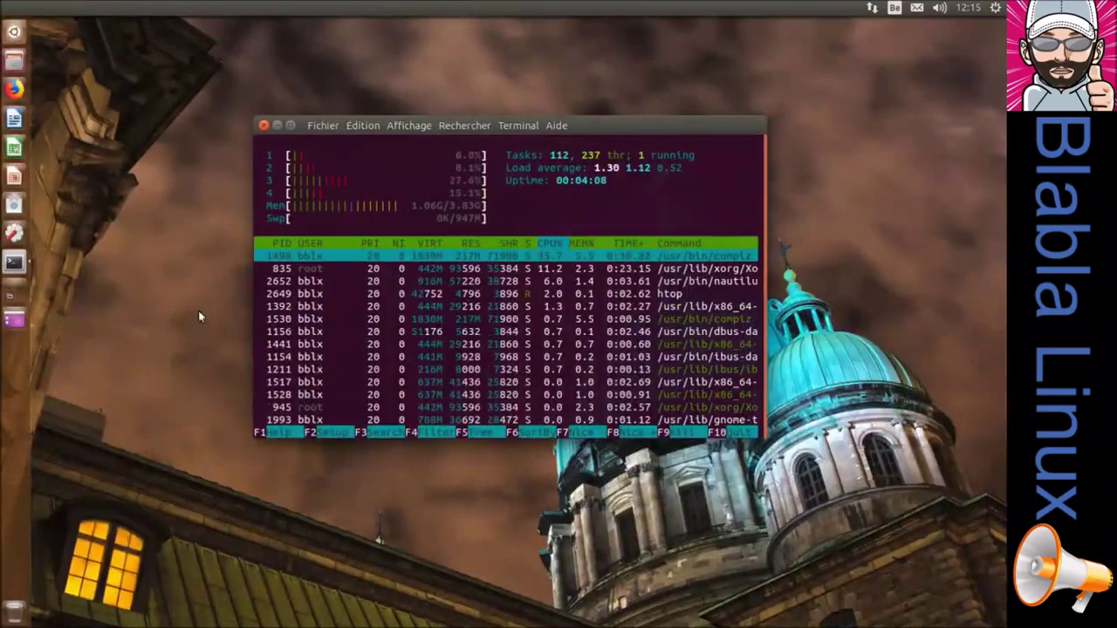
pyautogui.click(14, 314)
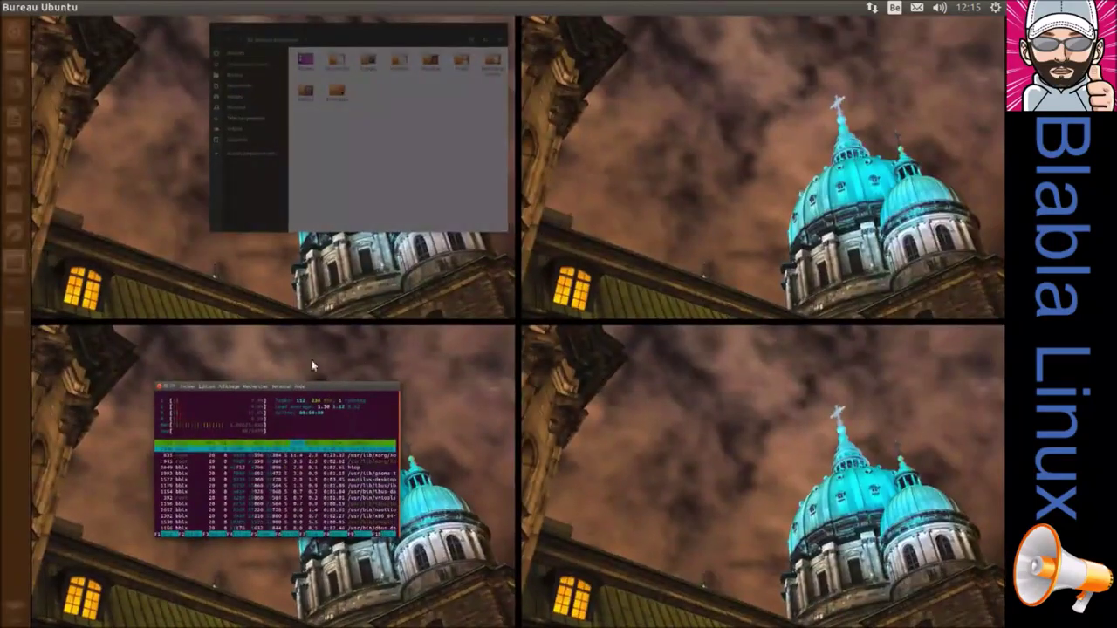